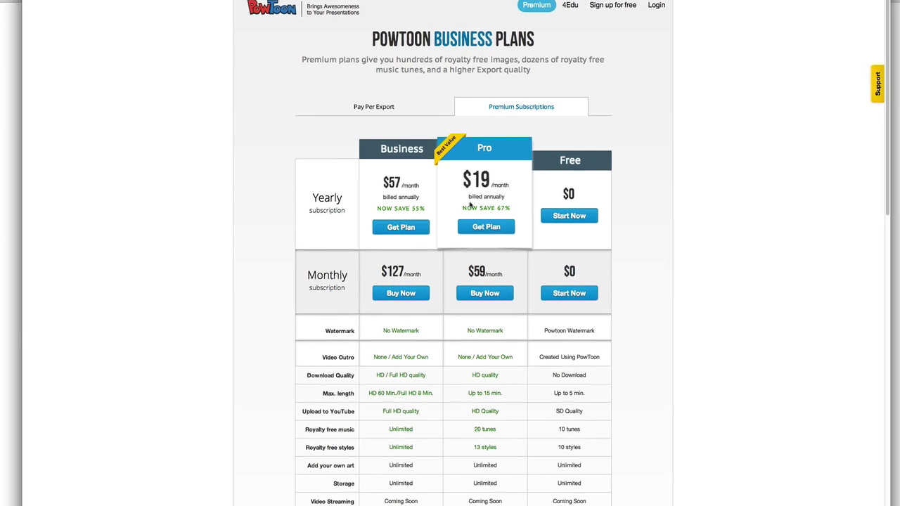
- Highlight the Pro plan's annual billing and $59 price and the Free plan's $0 and watermark limit, then close the pricing page
drag(465, 206, 502, 206)
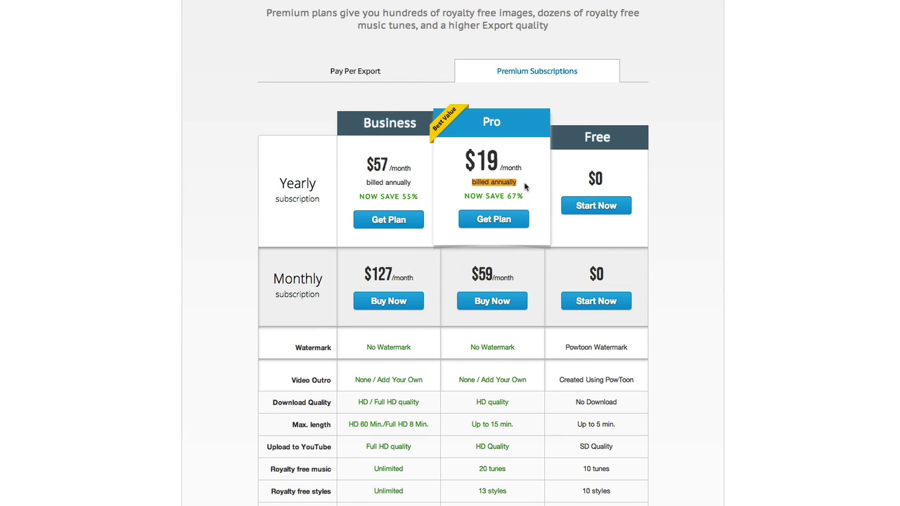
drag(478, 275, 523, 276)
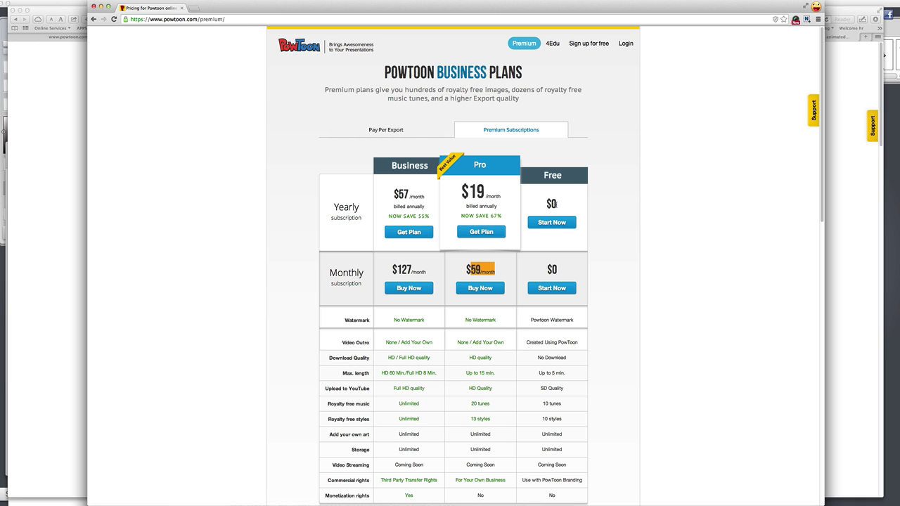
double_click(551, 203)
triple_click(552, 320)
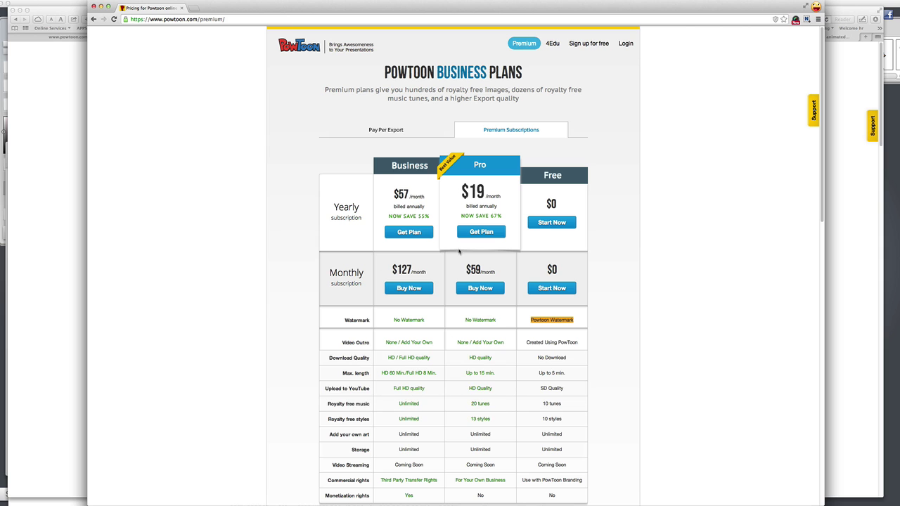
click(93, 6)
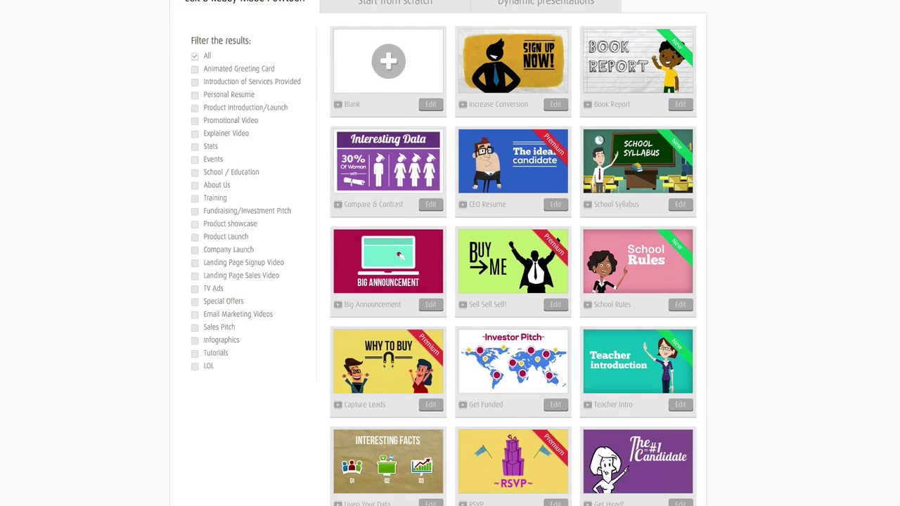
- Browse the template gallery and play the Increase Conversion template's preview video
scroll(513, 281, down, 3)
scroll(513, 281, down, 3)
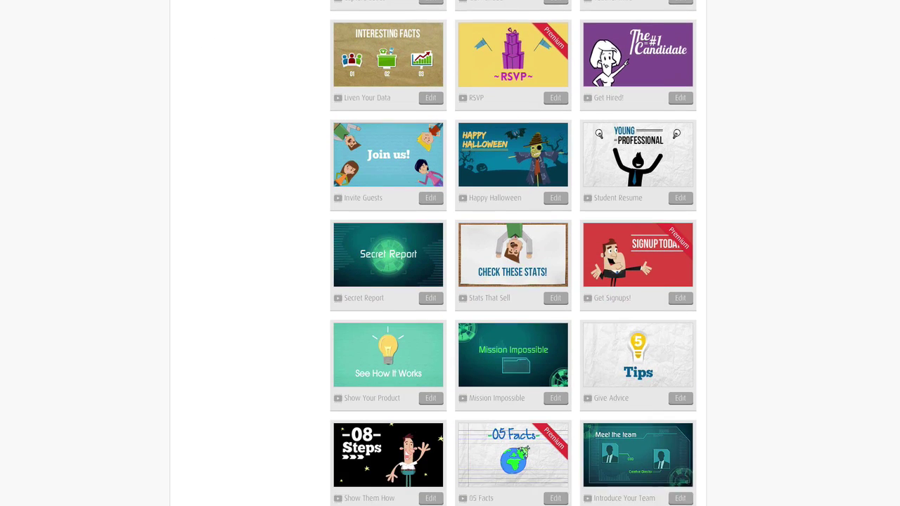
scroll(513, 281, down, 1)
scroll(513, 281, up, 5)
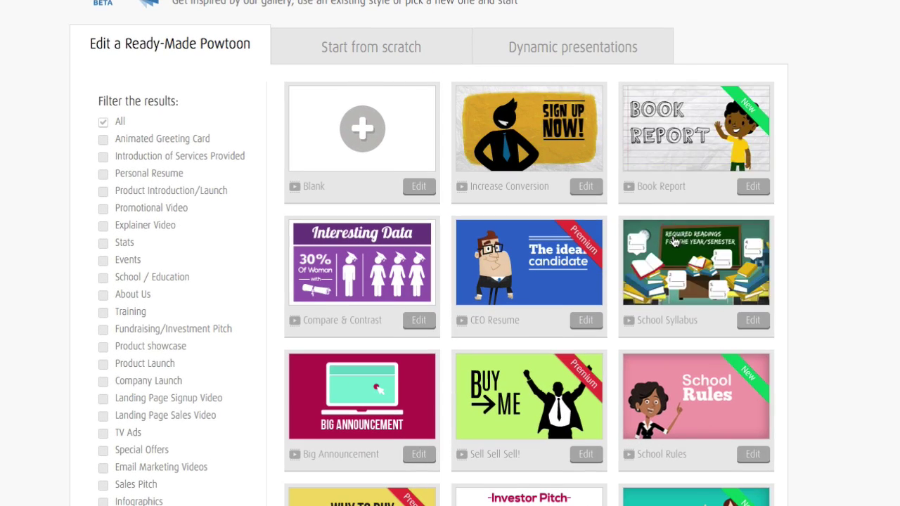
click(538, 139)
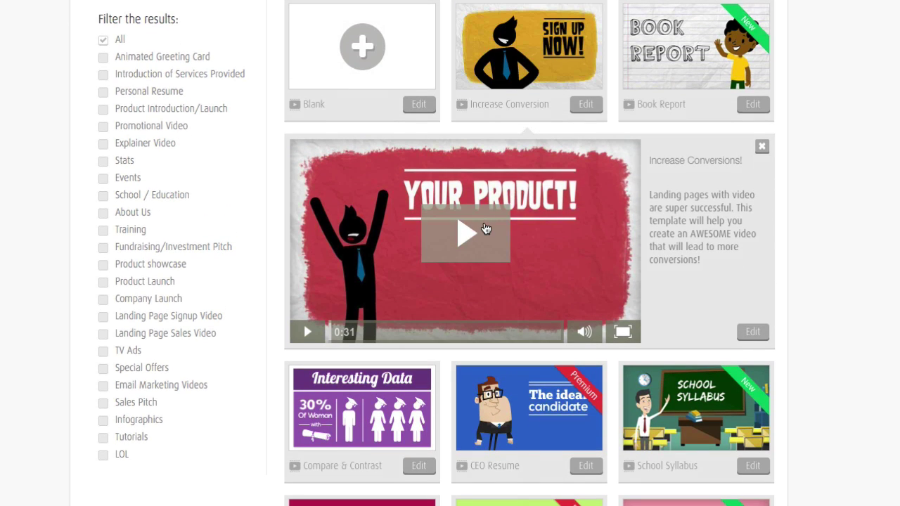
click(485, 226)
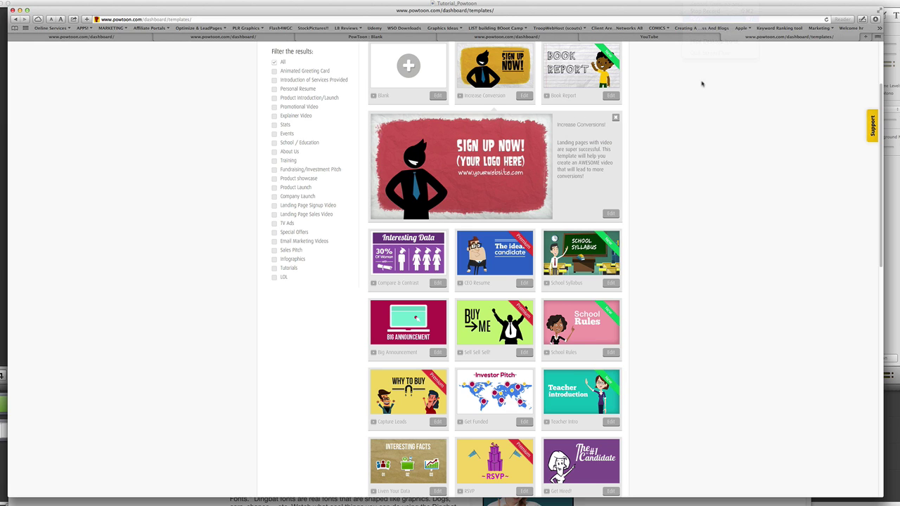
- Scroll down through the template gallery and back up to the top
scroll(710, 167, down, 3)
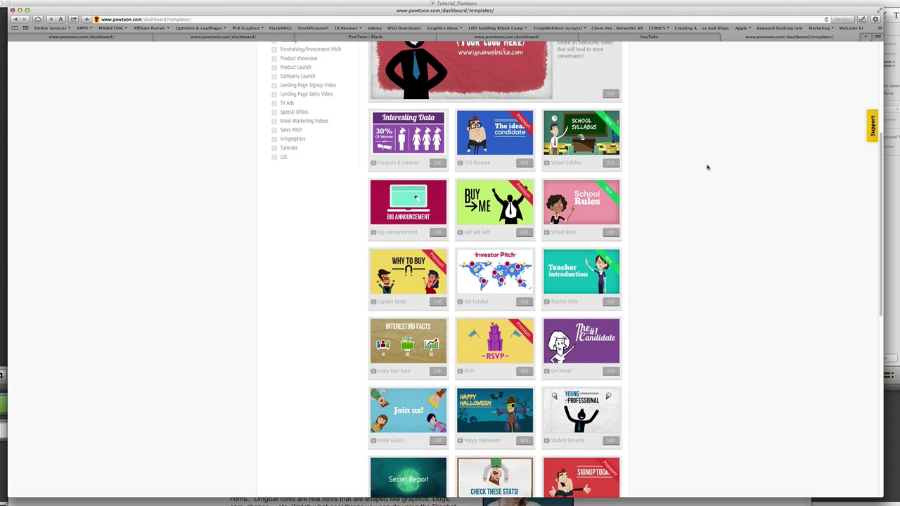
scroll(708, 168, down, 2)
scroll(707, 167, down, 2)
scroll(707, 167, down, 2)
scroll(708, 167, down, 2)
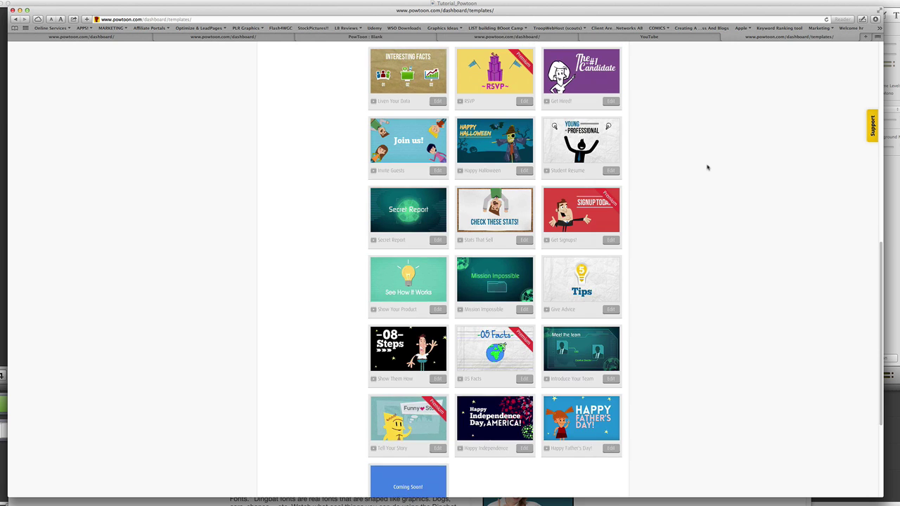
scroll(707, 167, up, 5)
scroll(707, 167, up, 2)
scroll(707, 168, up, 1)
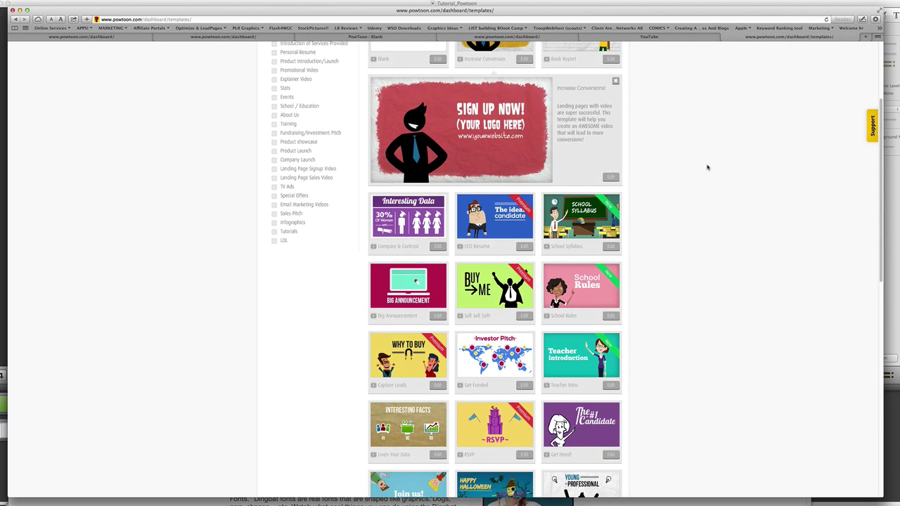
scroll(708, 168, up, 1)
scroll(708, 168, up, 2)
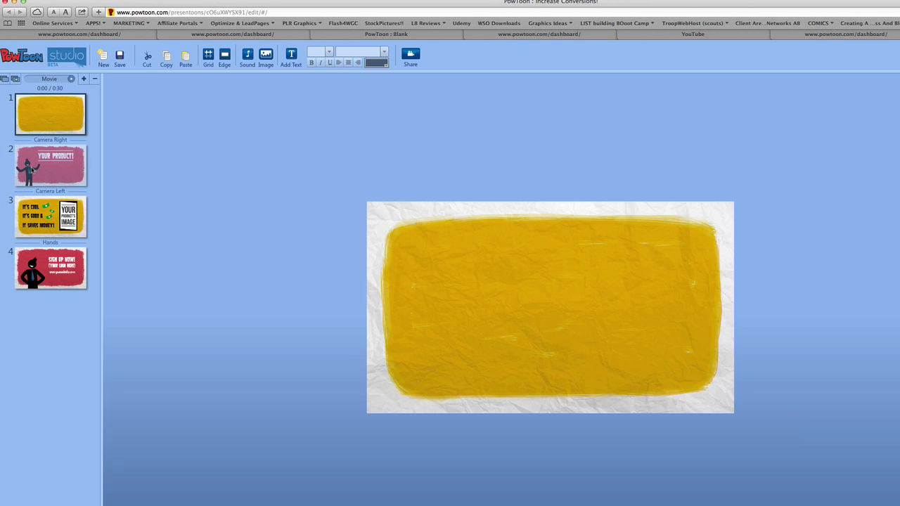
click(31, 170)
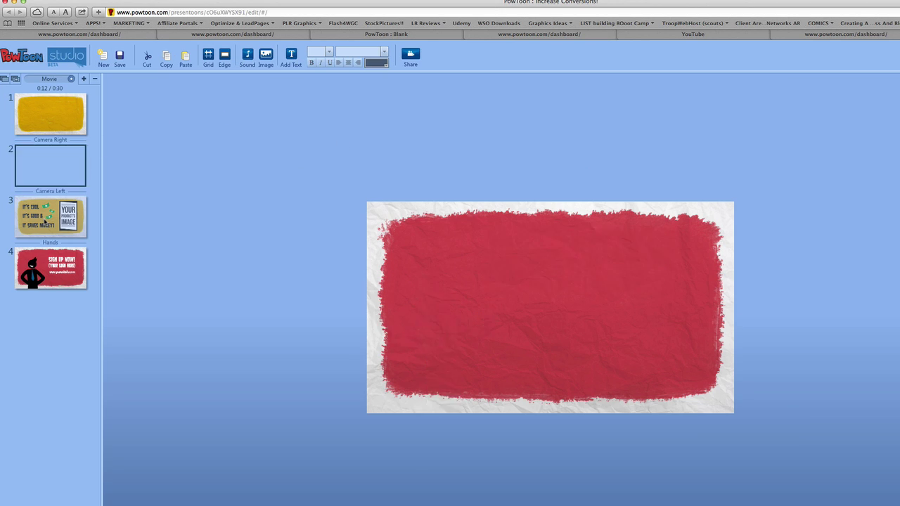
click(44, 222)
click(49, 277)
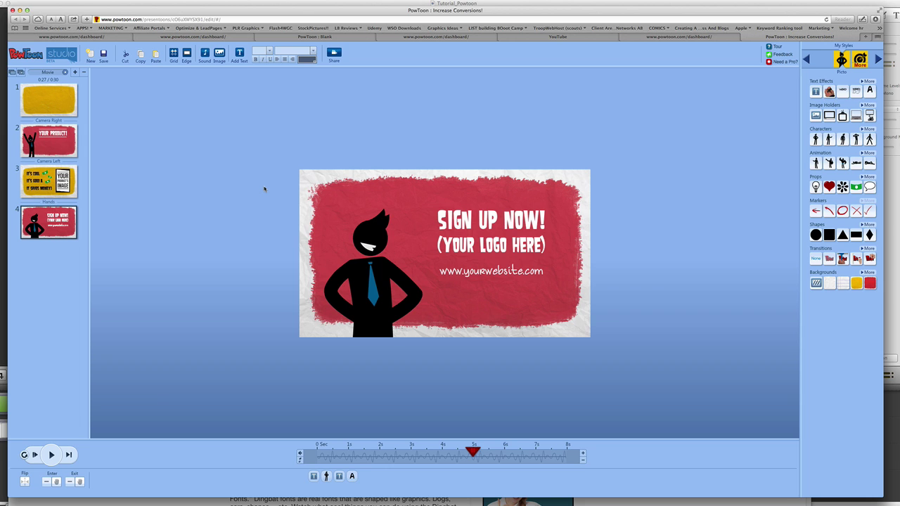
click(72, 108)
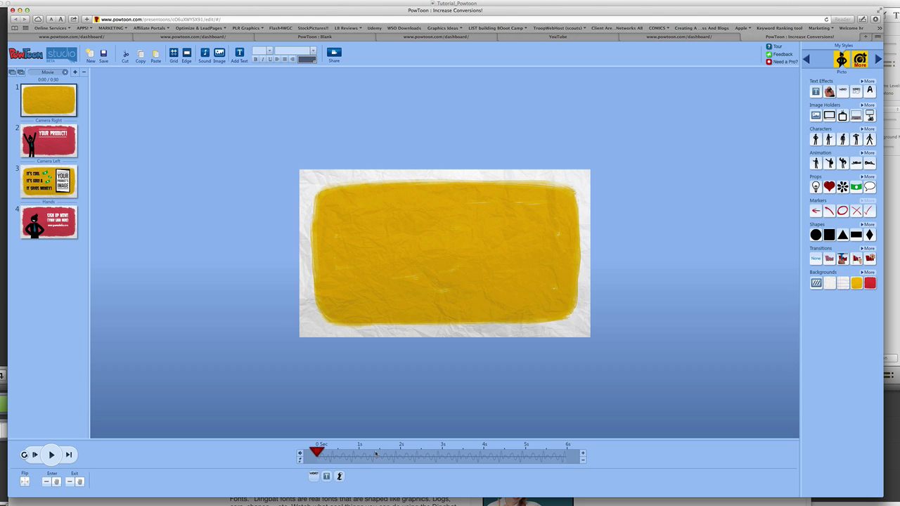
drag(318, 452, 505, 455)
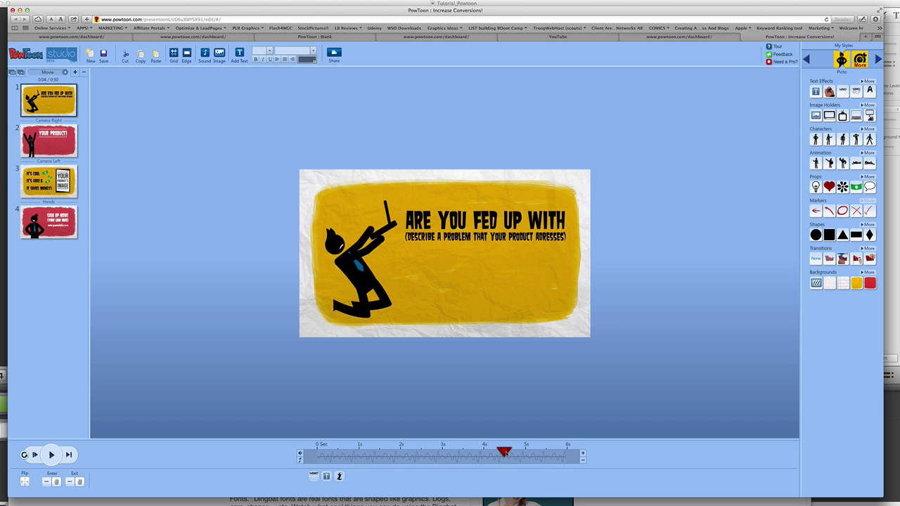
mouse_move(505, 454)
mouse_down()
mouse_move(322, 448)
mouse_move(430, 447)
mouse_up()
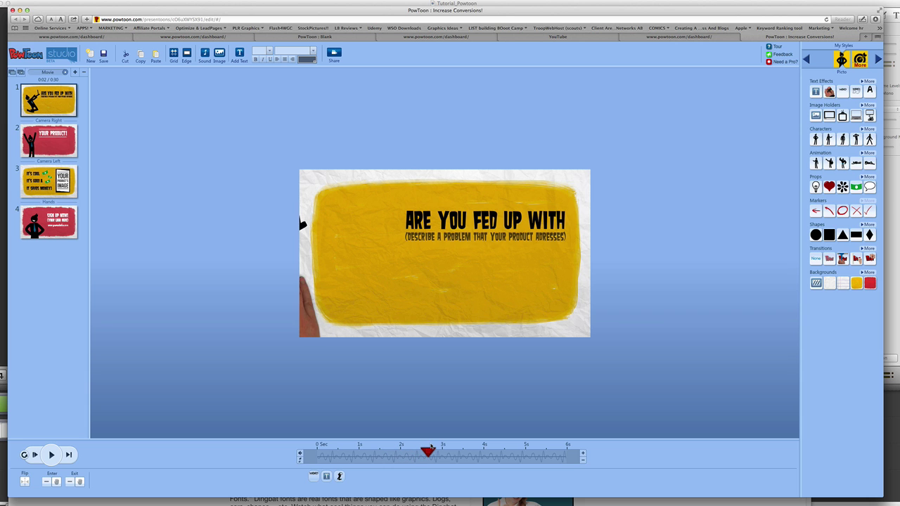
mouse_move(430, 448)
mouse_down()
mouse_move(389, 447)
mouse_move(428, 447)
mouse_move(420, 447)
mouse_up()
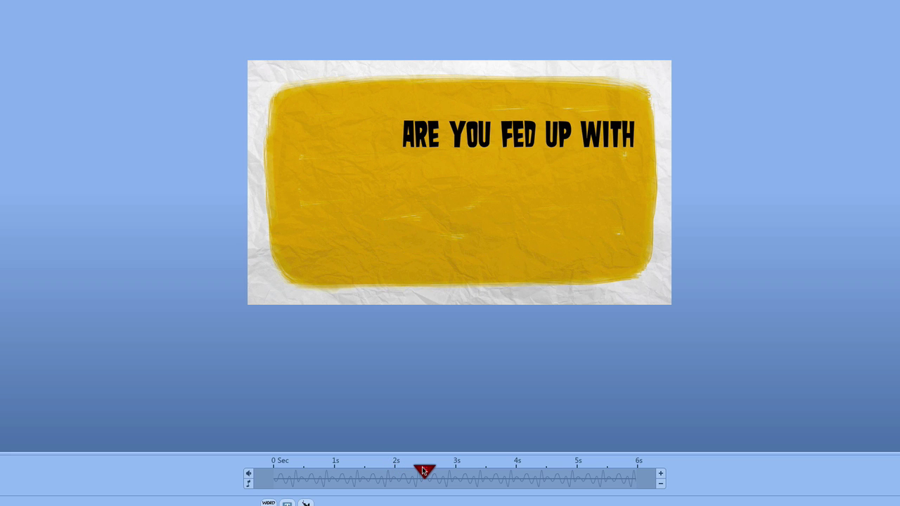
- Change the headline to 'CHANGING TEXT IS EASY' and preview the slide to about 4 seconds
click(484, 135)
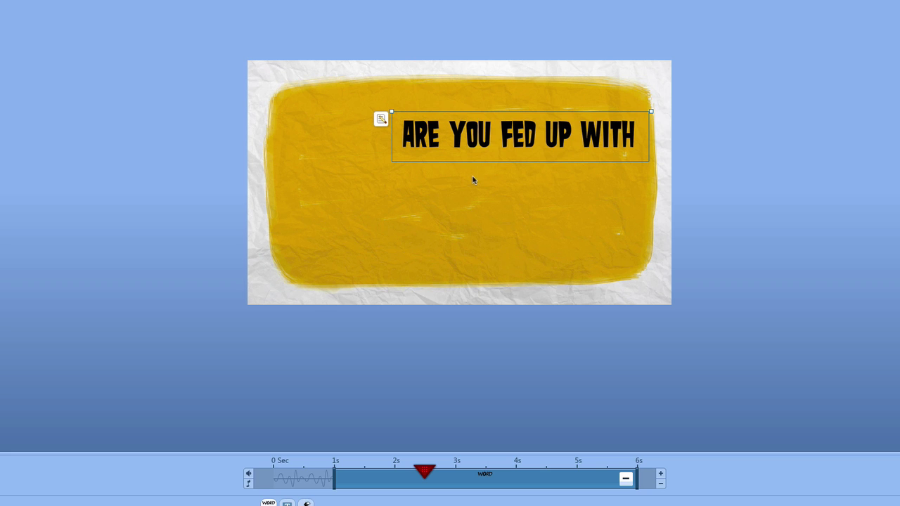
double_click(480, 135)
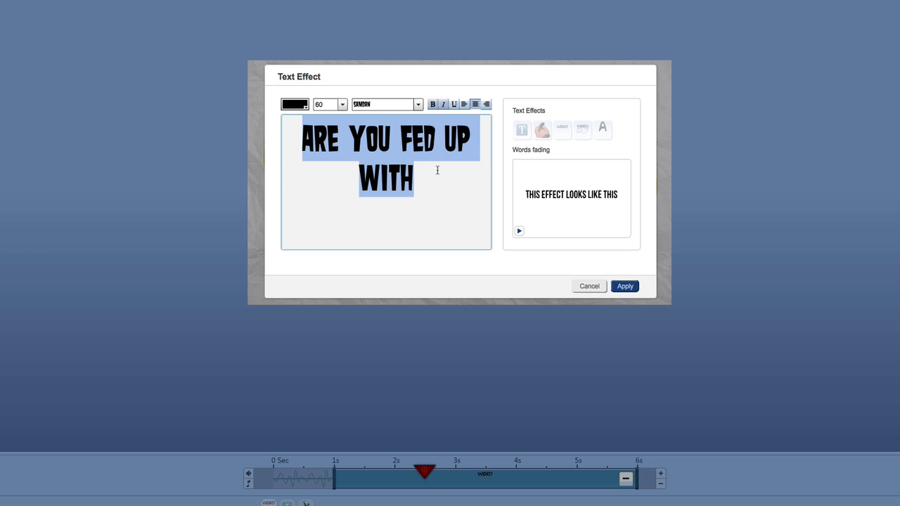
text(CHANGING TEXT IS EASY)
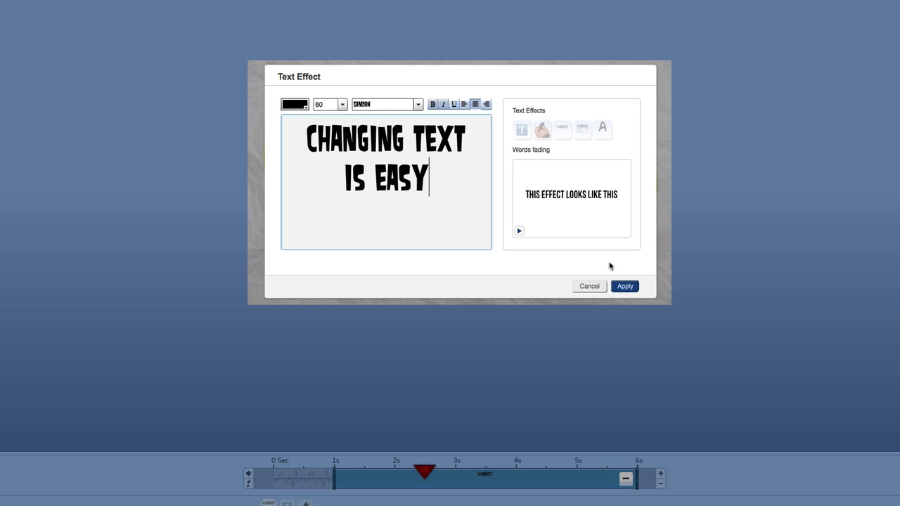
click(624, 285)
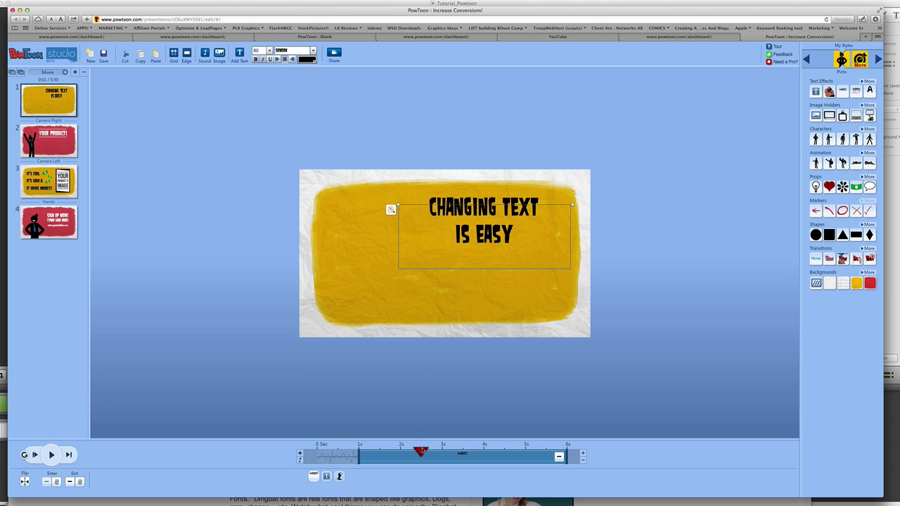
drag(419, 451, 338, 451)
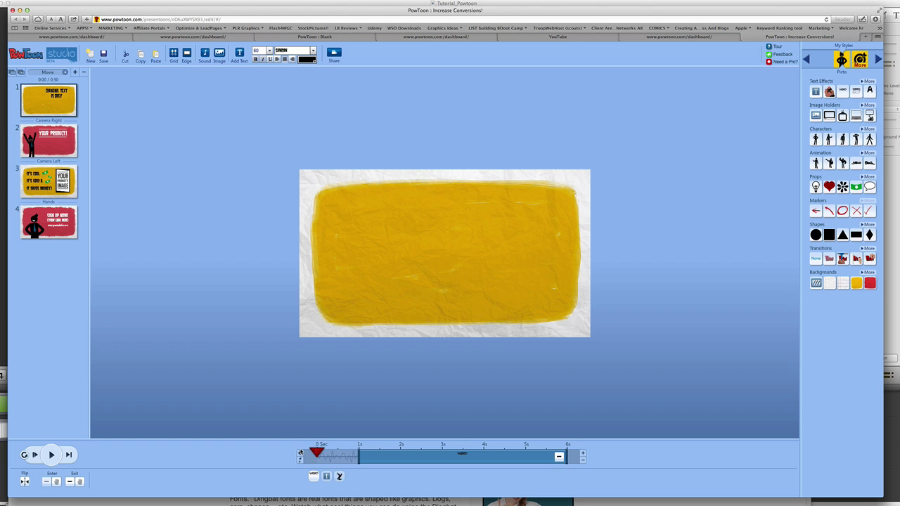
click(257, 445)
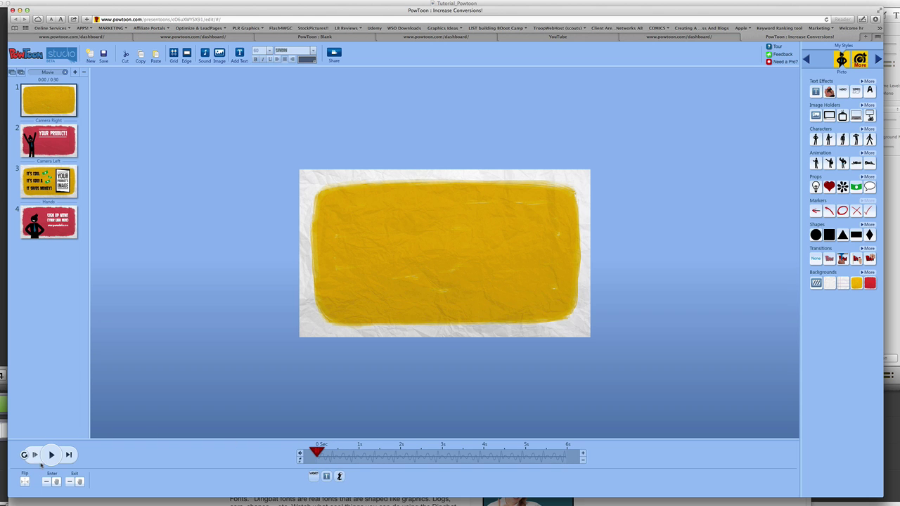
click(51, 456)
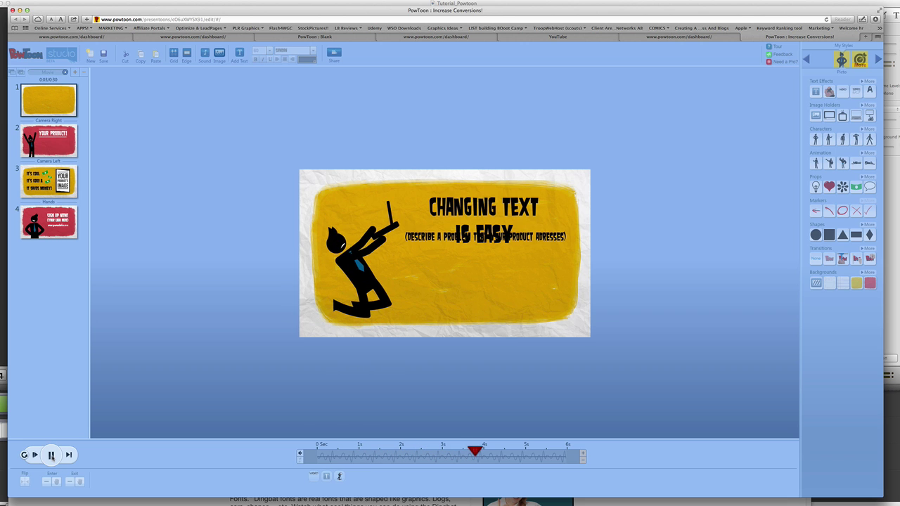
click(52, 456)
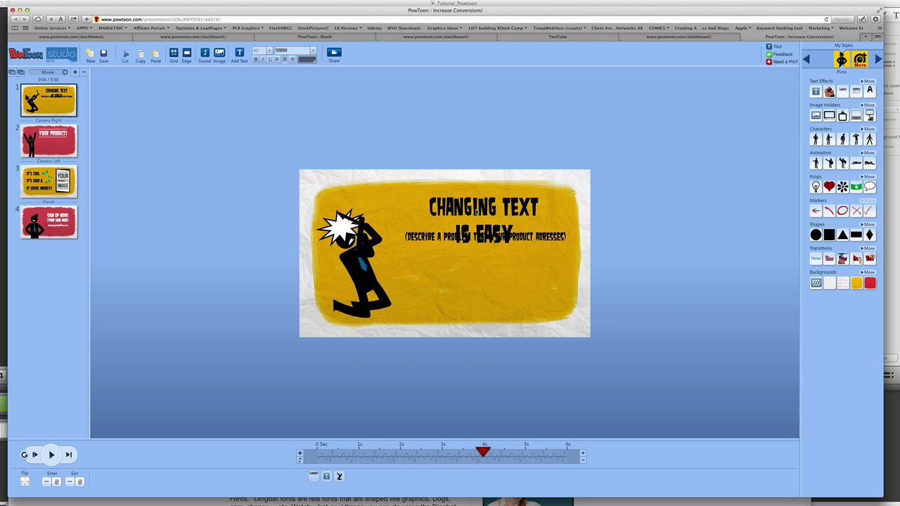
- Nudge the headline slightly higher and replay the slide preview
click(433, 238)
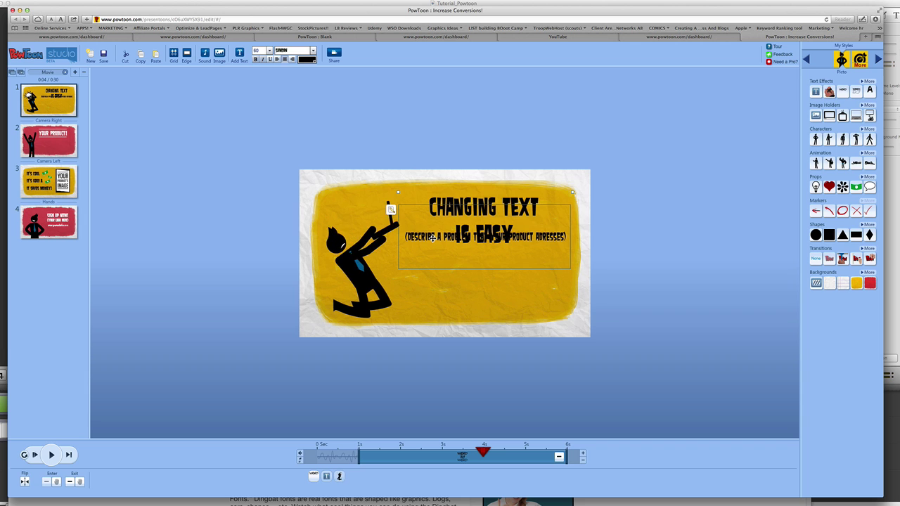
drag(433, 237, 432, 223)
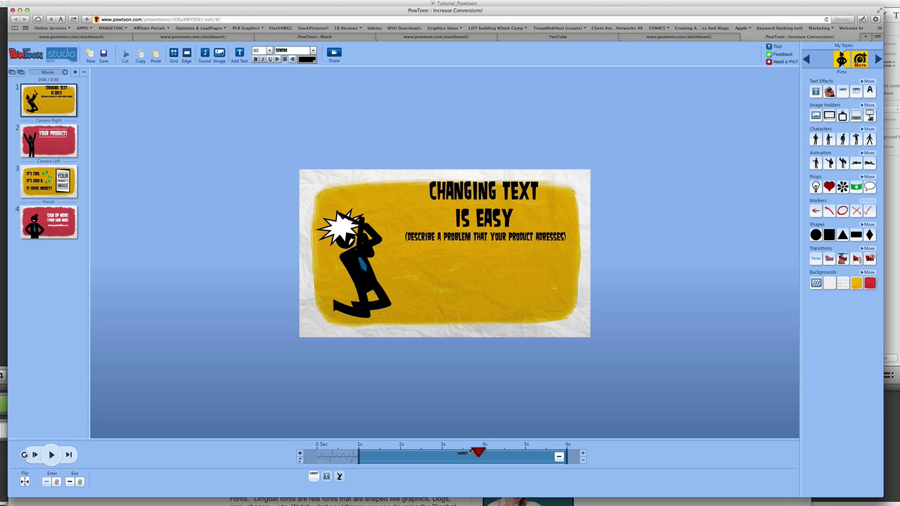
drag(490, 450, 317, 451)
click(51, 455)
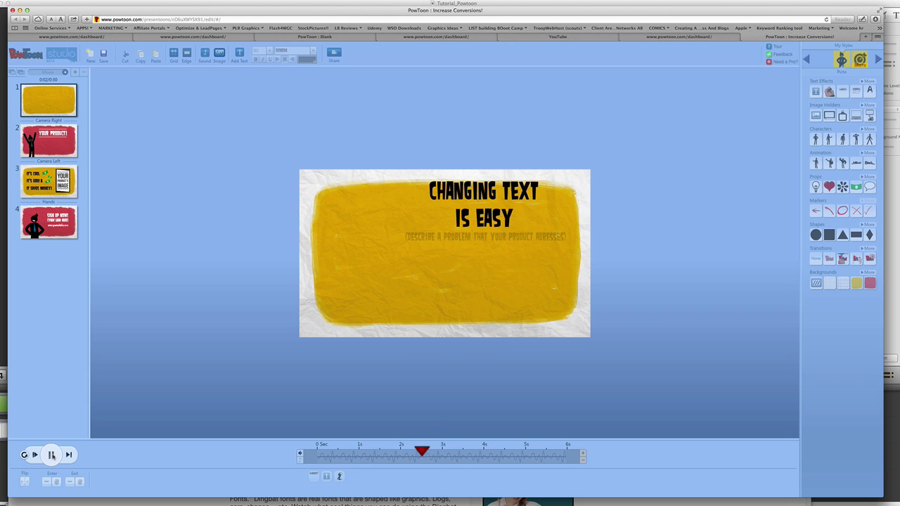
click(52, 455)
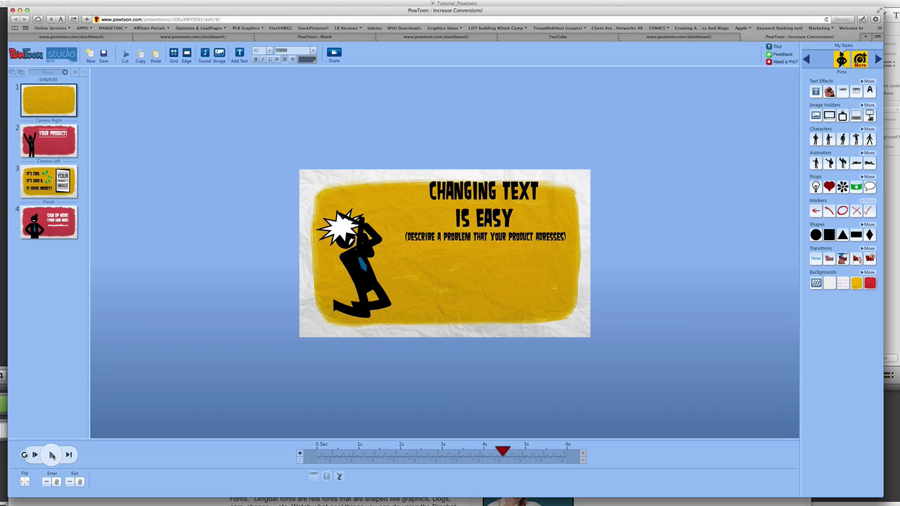
click(349, 258)
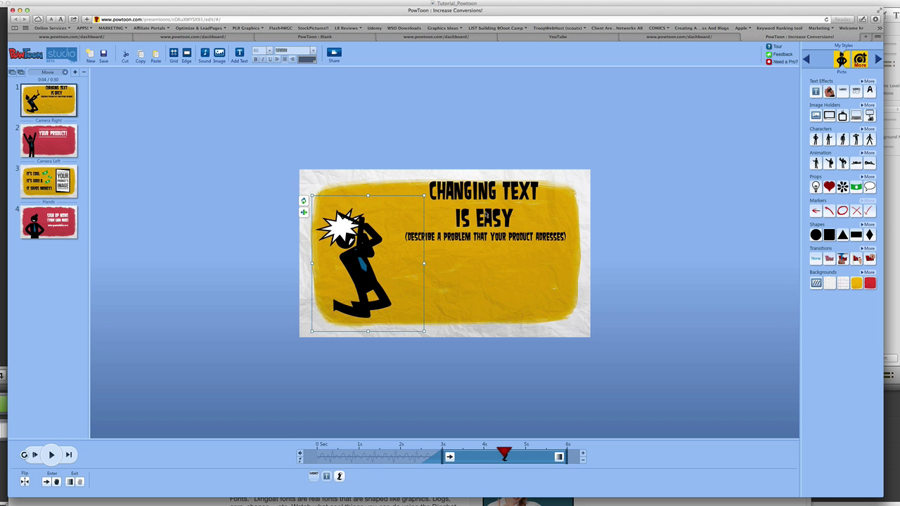
click(485, 212)
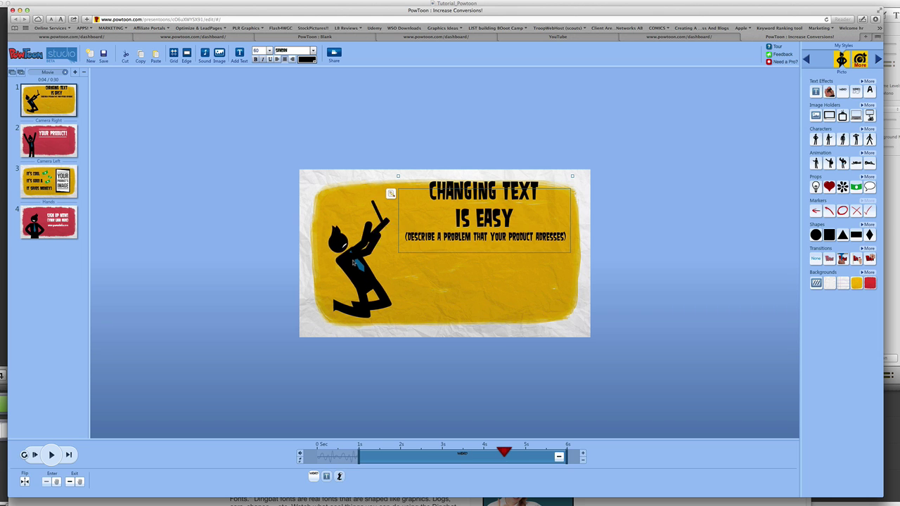
click(374, 297)
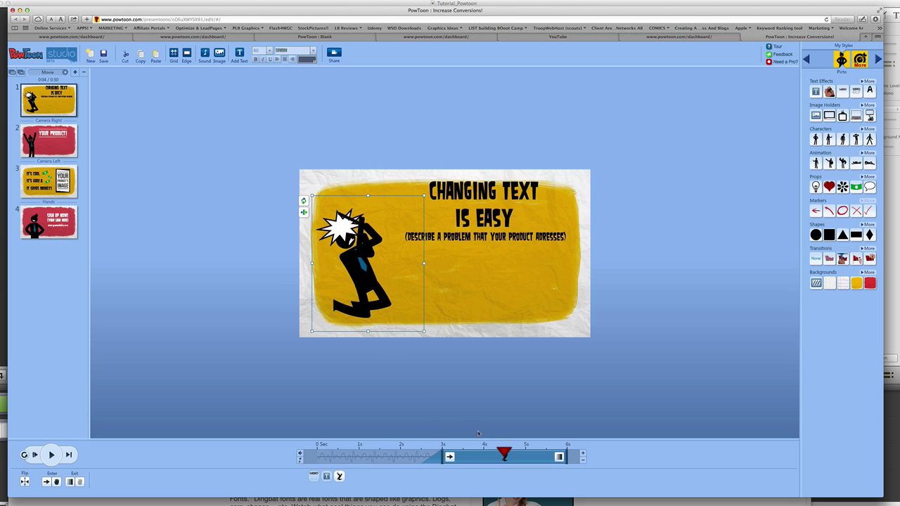
click(479, 219)
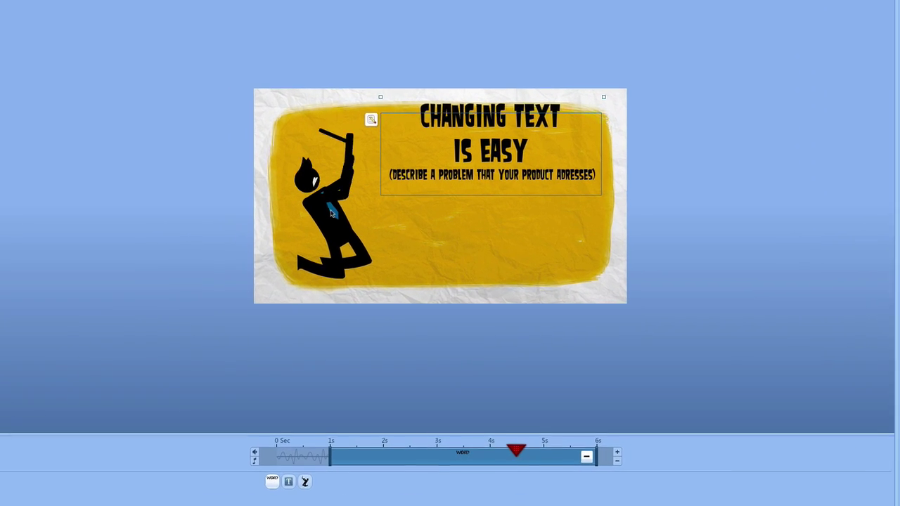
click(351, 219)
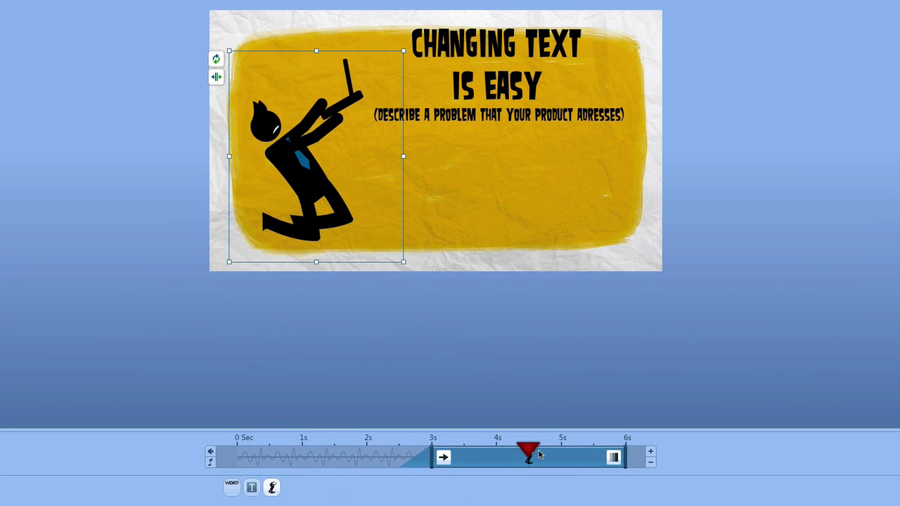
mouse_move(532, 452)
mouse_down()
mouse_move(364, 443)
mouse_move(440, 443)
mouse_move(382, 444)
mouse_move(429, 445)
mouse_up()
- Give the stick character a Pop entrance and play the slide from about 1.5 seconds
click(445, 458)
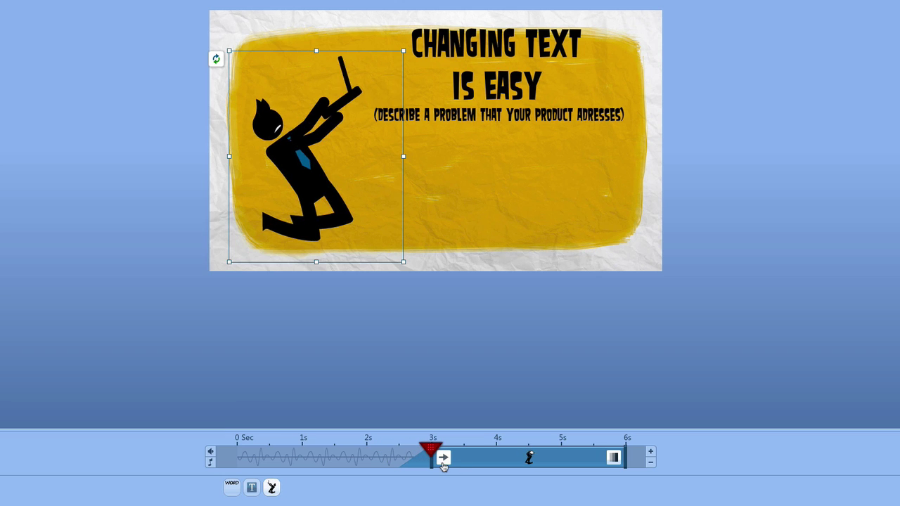
click(442, 458)
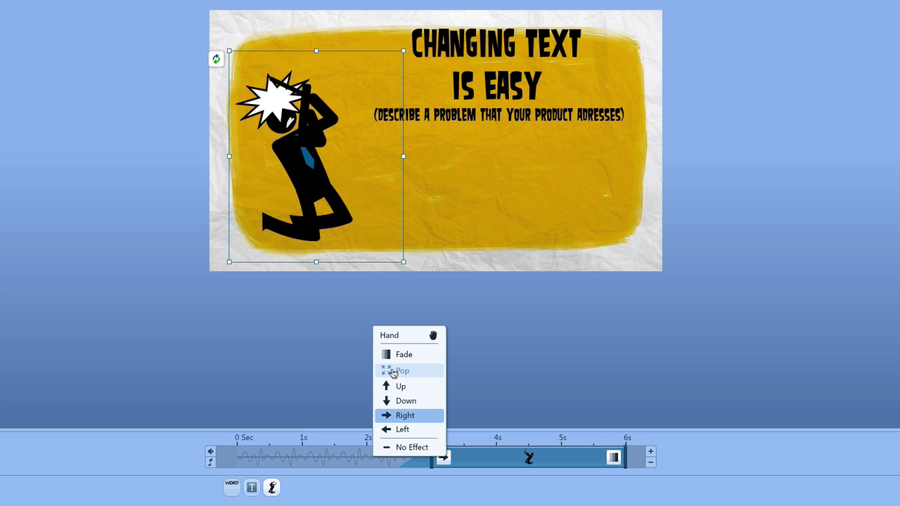
click(401, 372)
drag(430, 448, 332, 451)
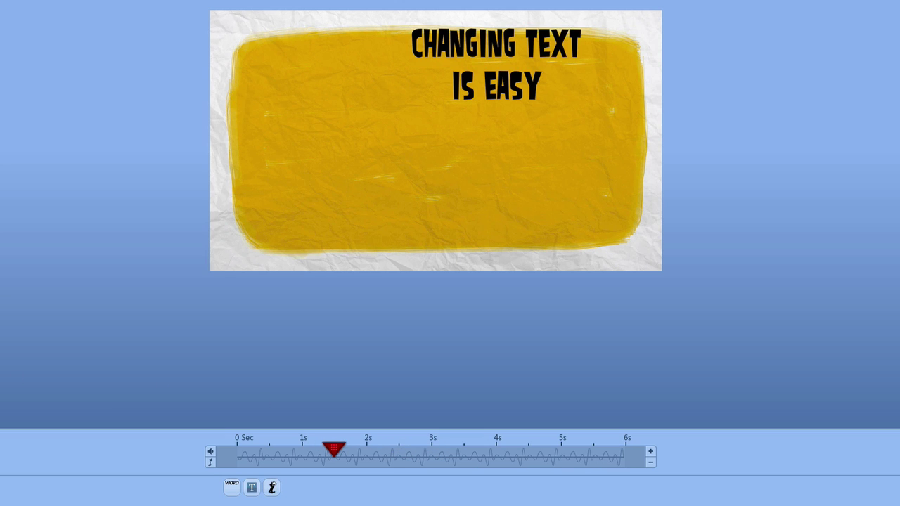
key(space)
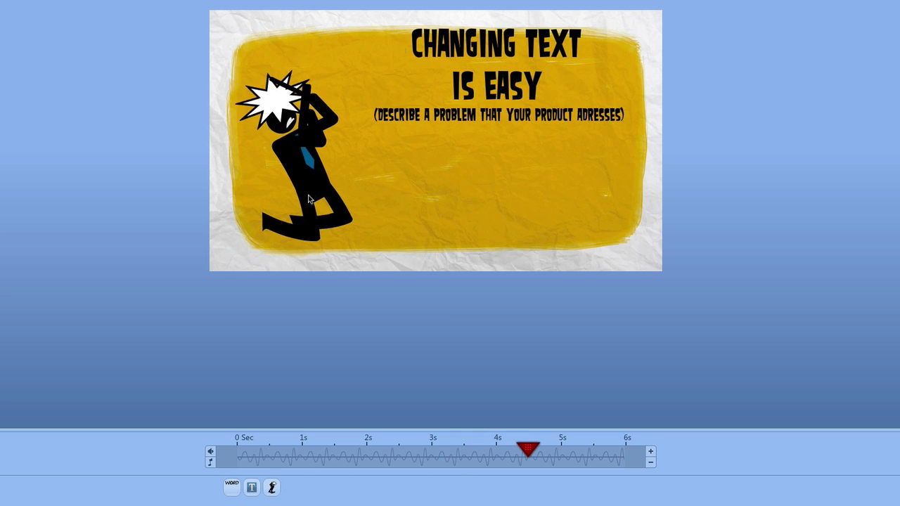
- Confirm the Pop entrance, preview the whole slide, and return to editing
click(352, 239)
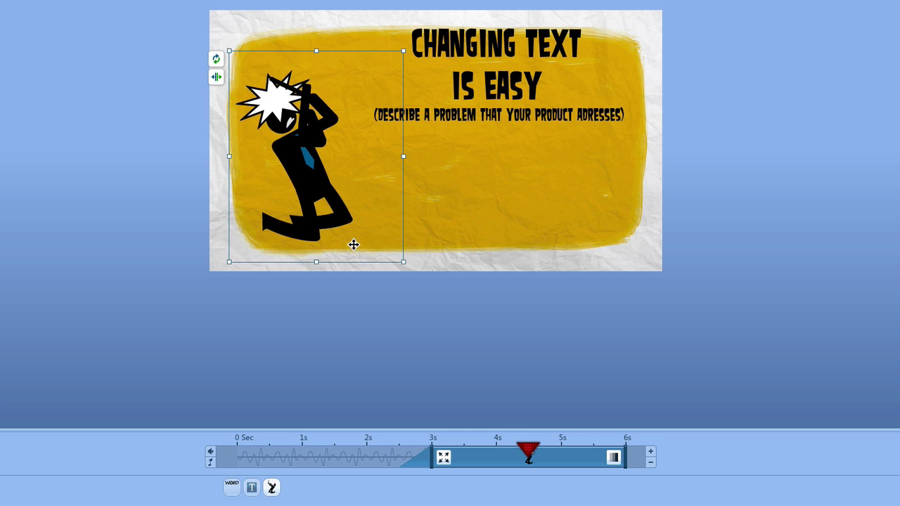
click(444, 458)
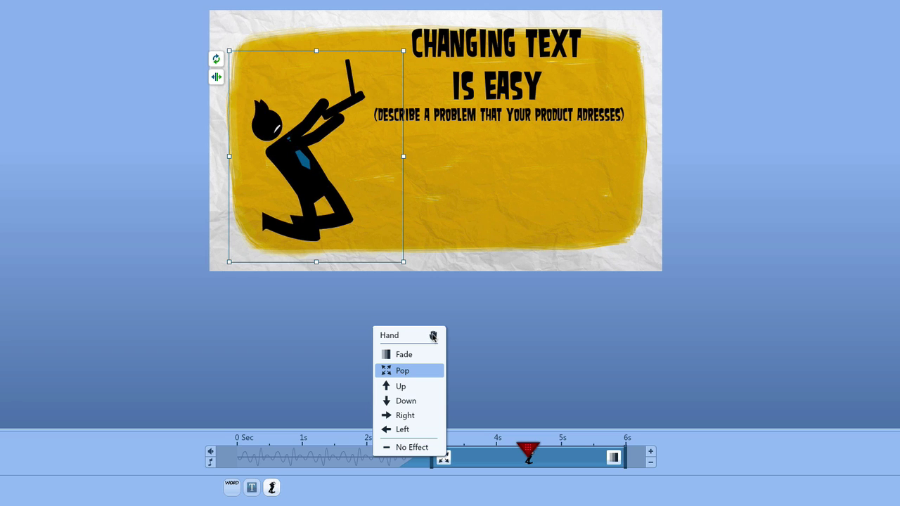
click(492, 334)
key(space)
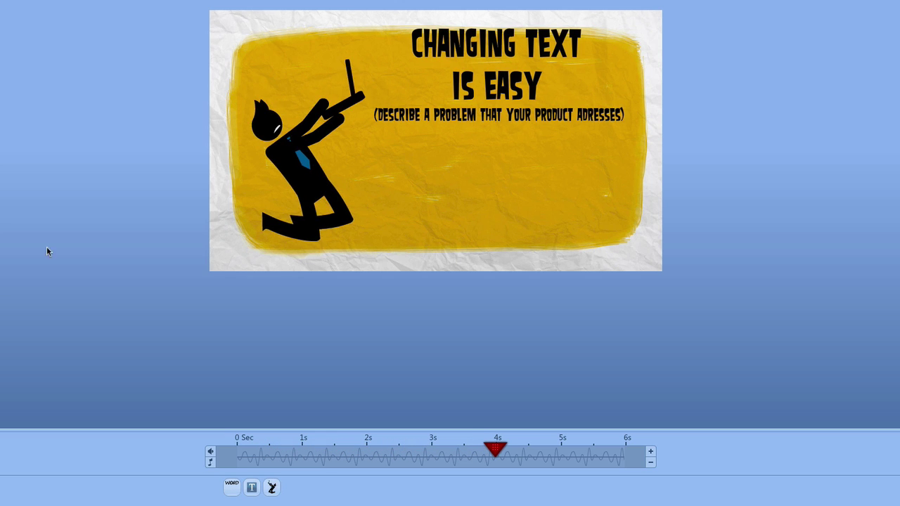
key(Escape)
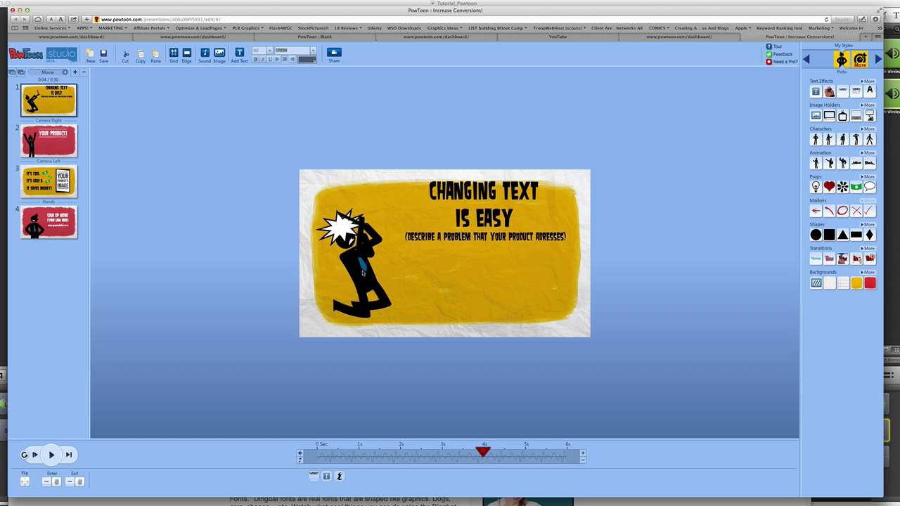
click(360, 256)
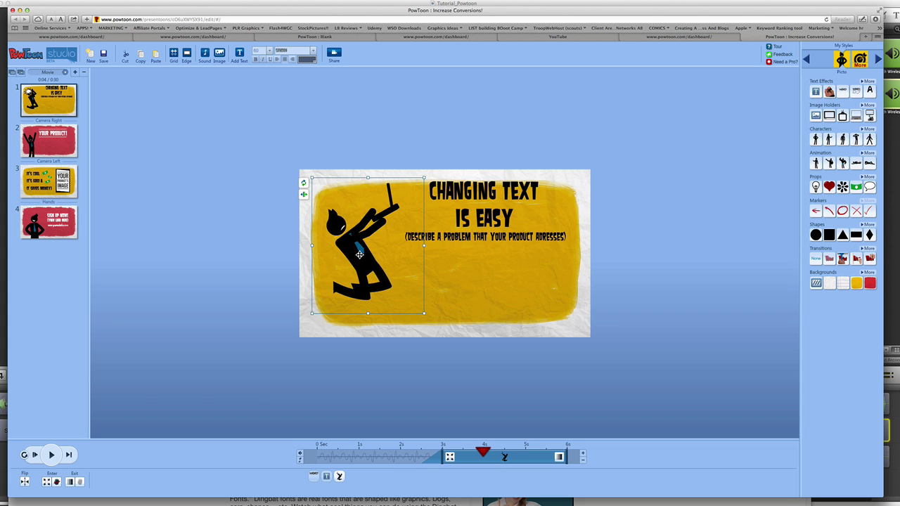
- Replace the stick character with the head-clutching Scream character
key(Delete)
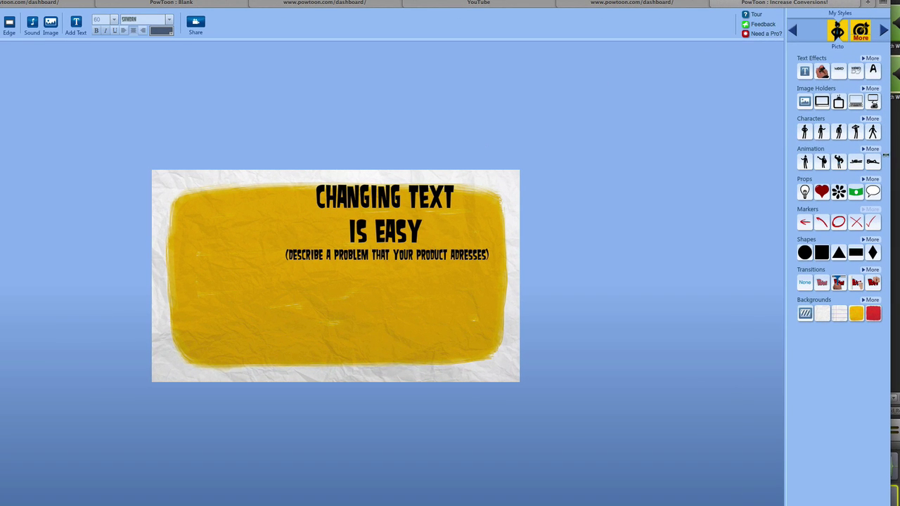
mouse_move(855, 132)
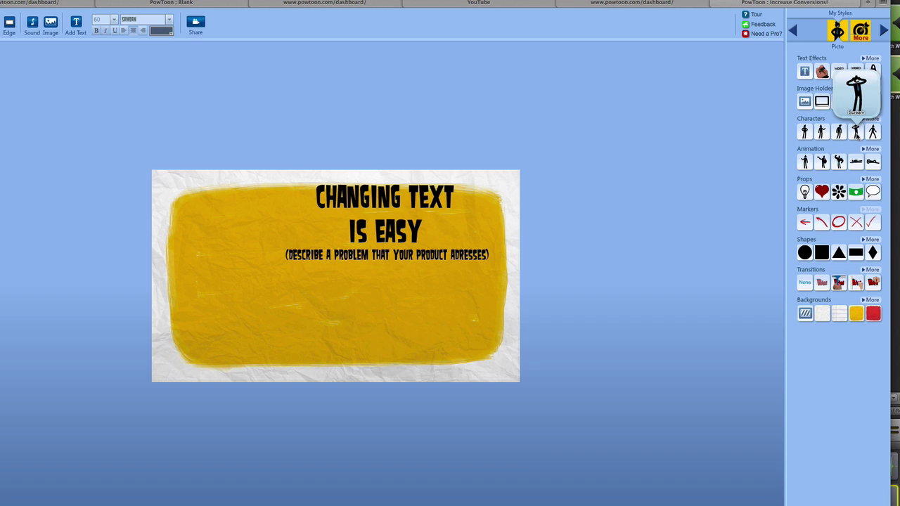
drag(856, 135, 511, 194)
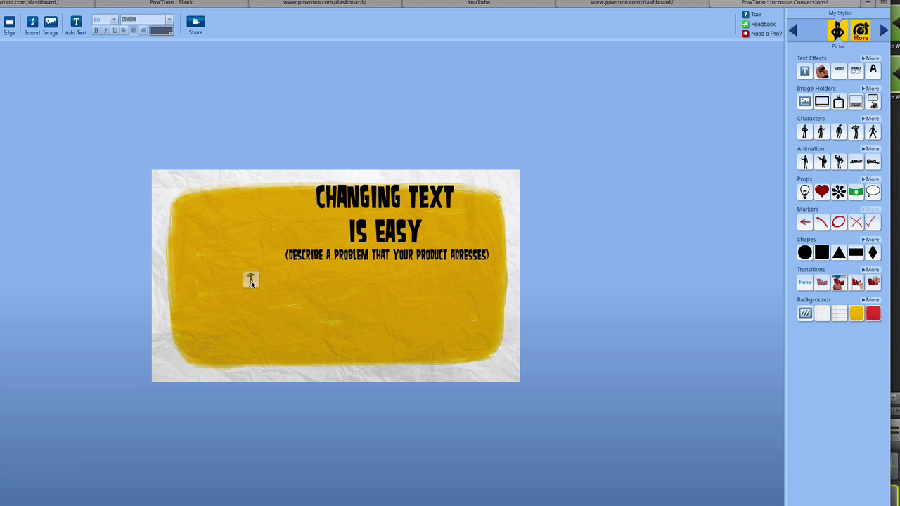
drag(511, 193, 236, 288)
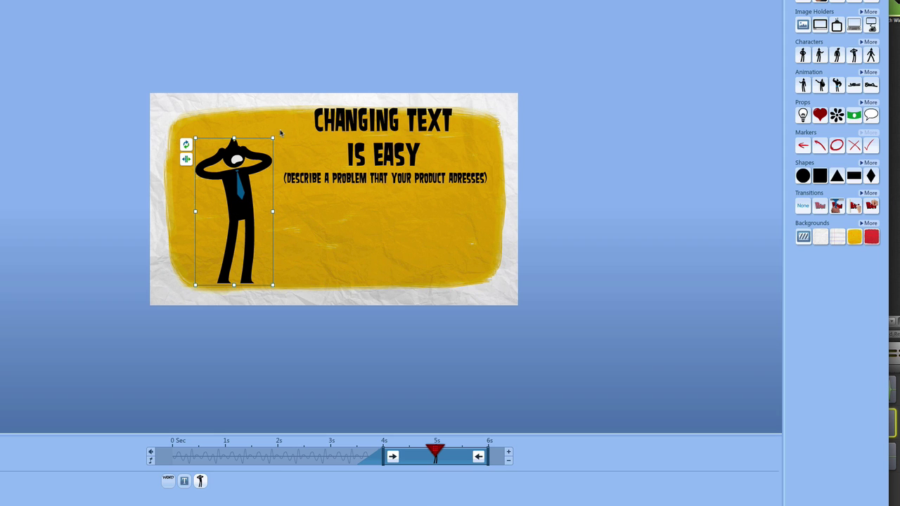
- Enlarge the Scream figure and position it against the slide's left edge
drag(271, 140, 309, 140)
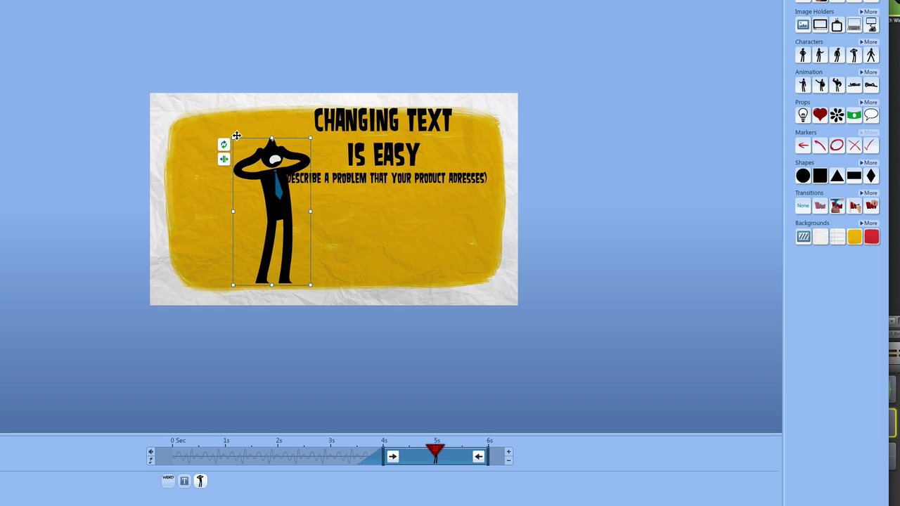
drag(233, 135, 156, 98)
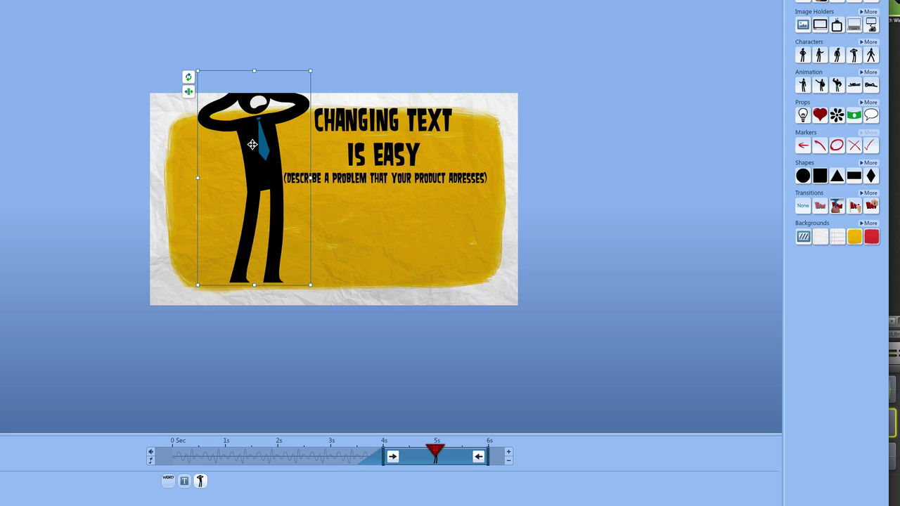
drag(253, 144, 212, 175)
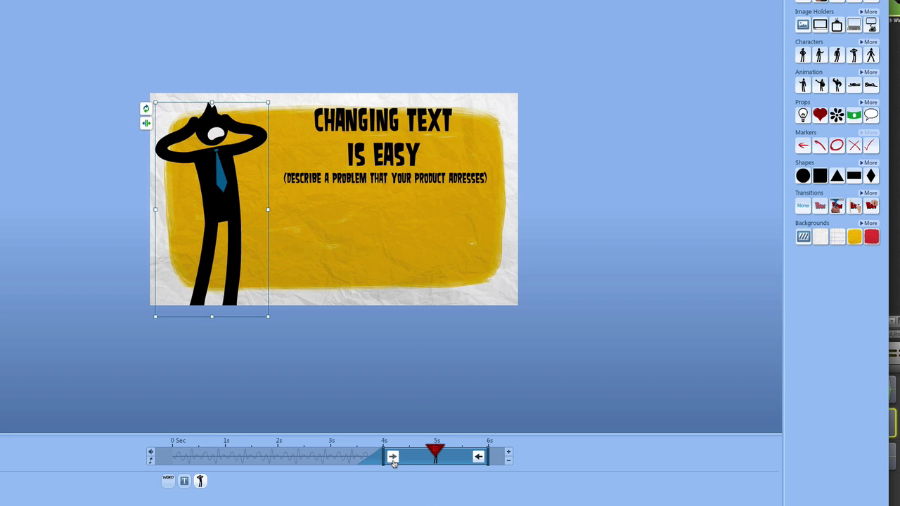
drag(430, 452, 412, 447)
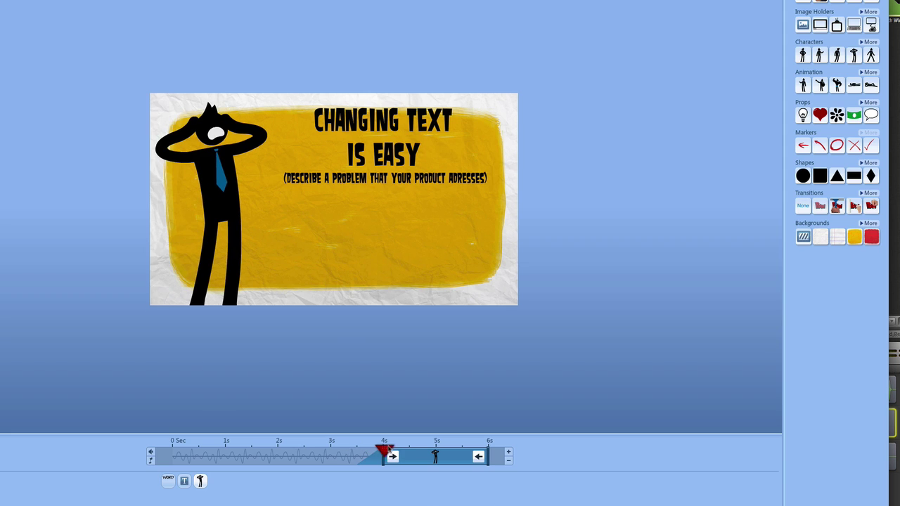
- Set the head-clutching figure's entrance to Up and play the slide from the start
click(402, 455)
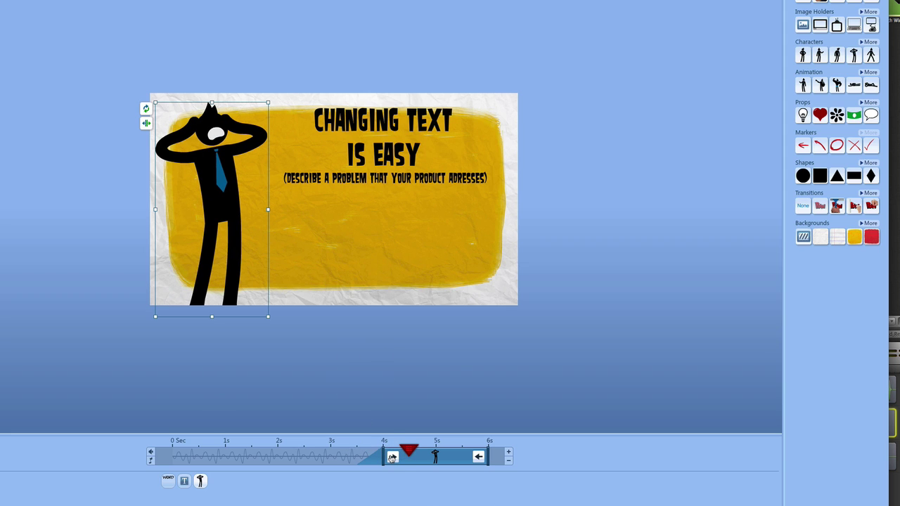
click(392, 458)
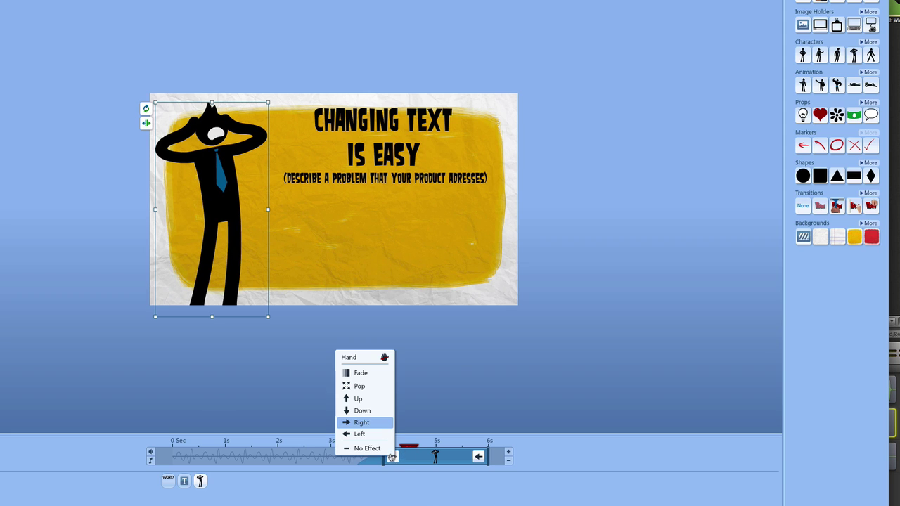
click(356, 399)
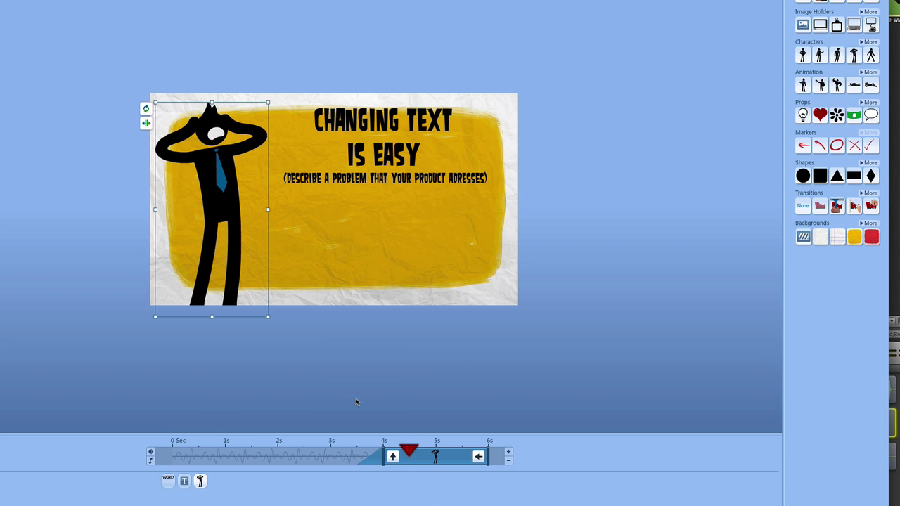
click(392, 458)
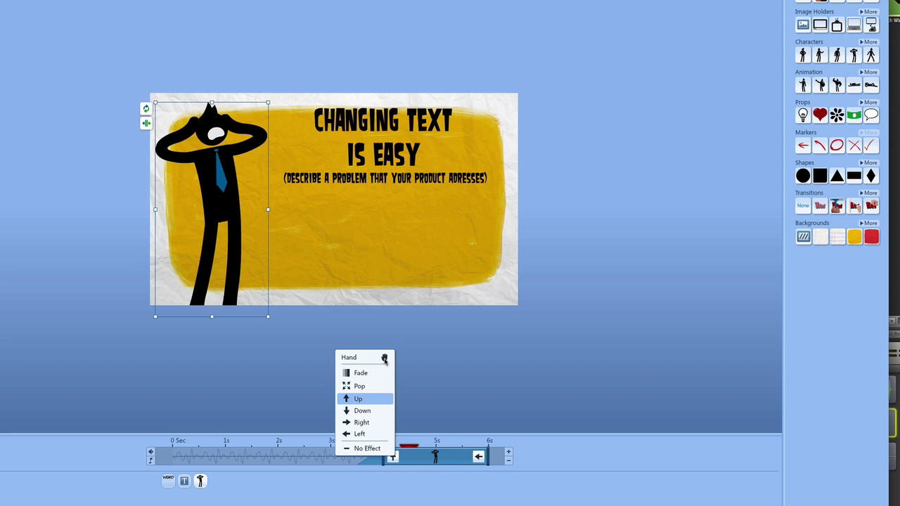
click(413, 447)
drag(410, 448, 225, 451)
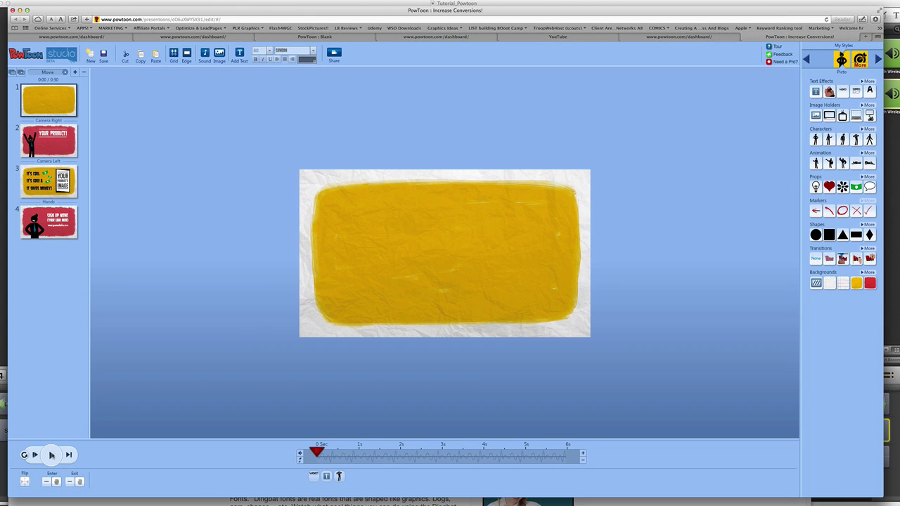
click(51, 455)
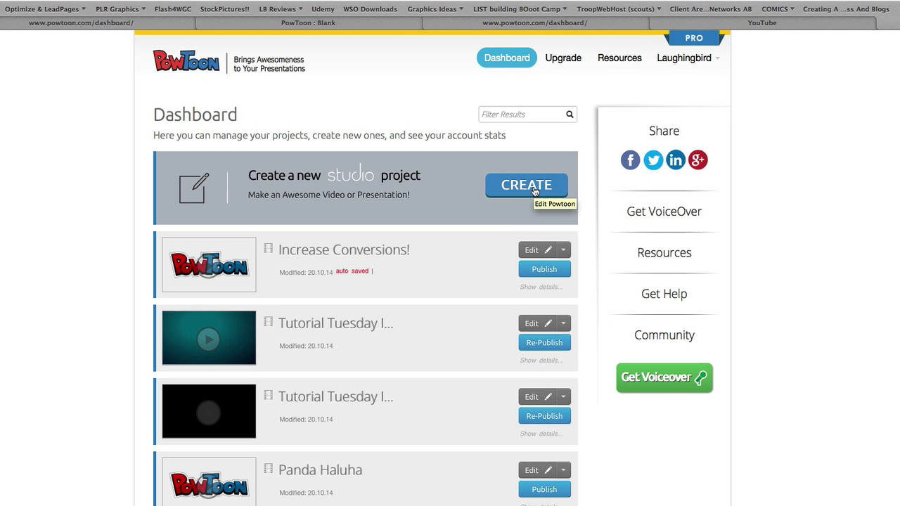
- Create a new blank PowToon and delete slides 3 and 2, leaving one slide
click(533, 186)
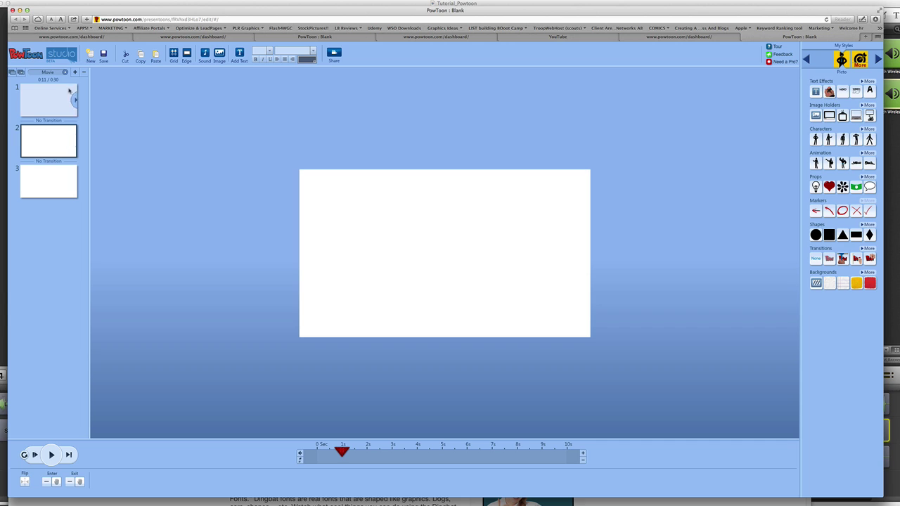
click(83, 71)
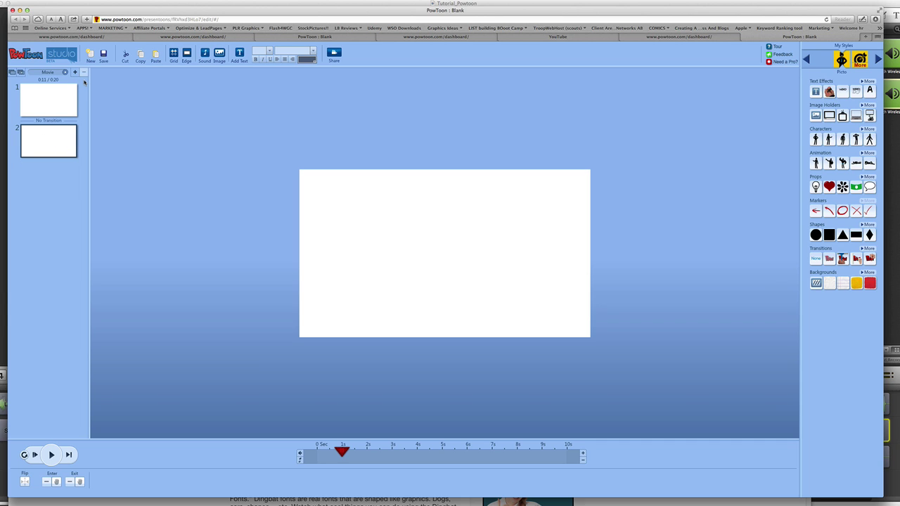
click(84, 72)
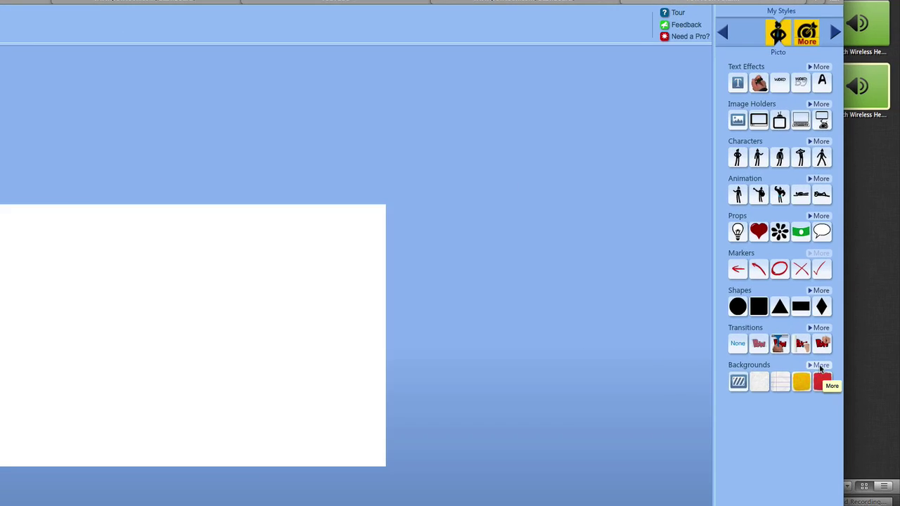
- Try green and blue paper backgrounds, then browse the styles to The Neighborhood
click(868, 272)
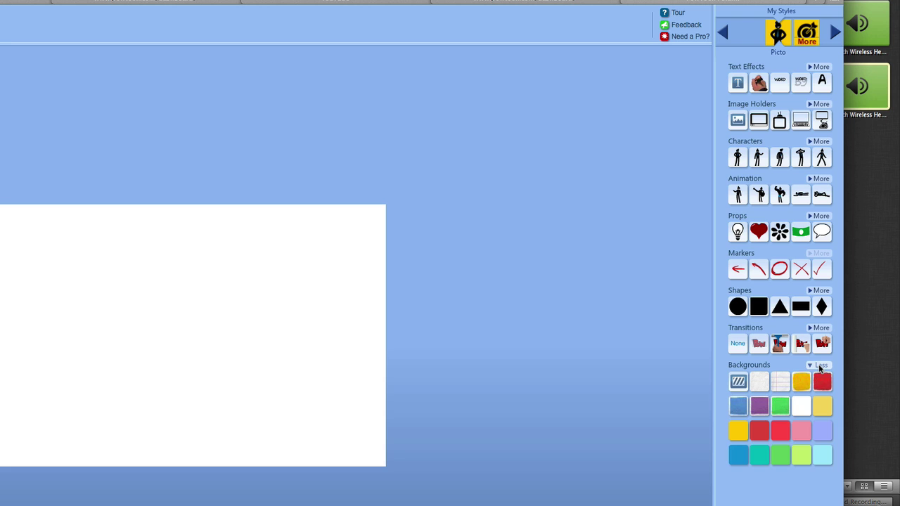
click(779, 406)
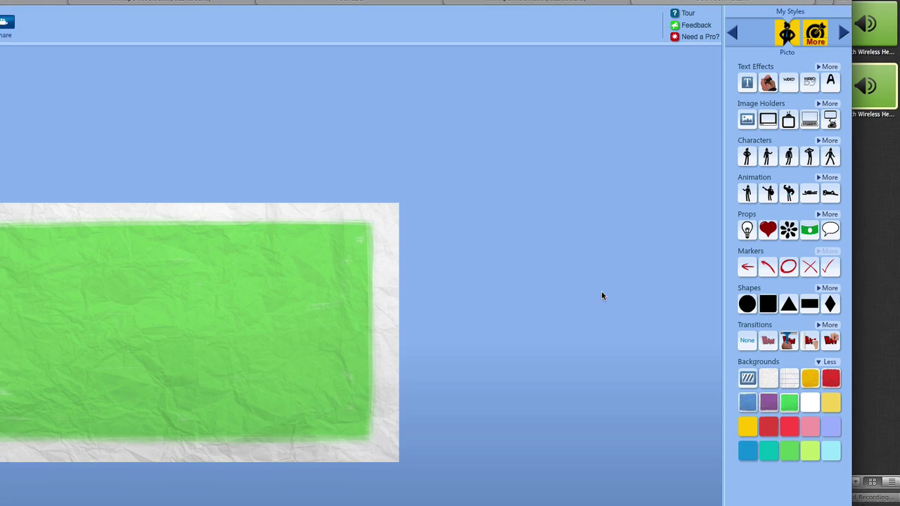
click(799, 381)
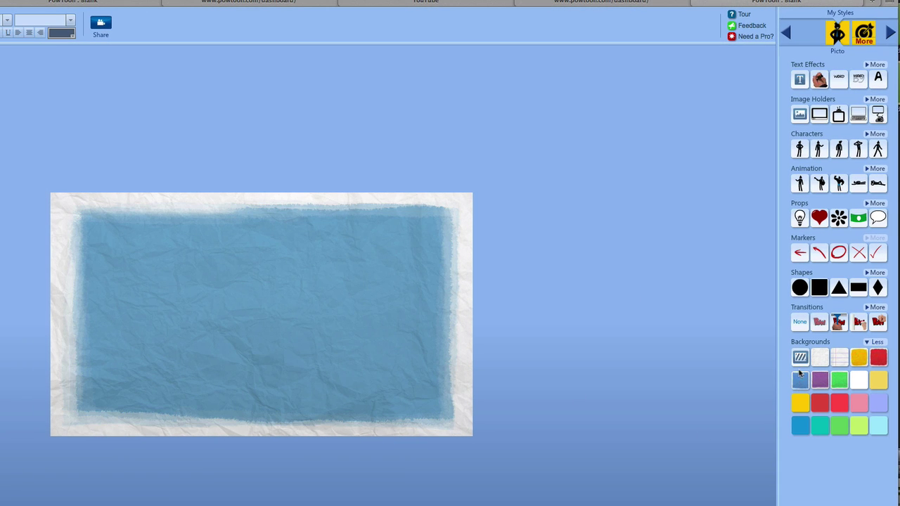
click(886, 35)
click(889, 34)
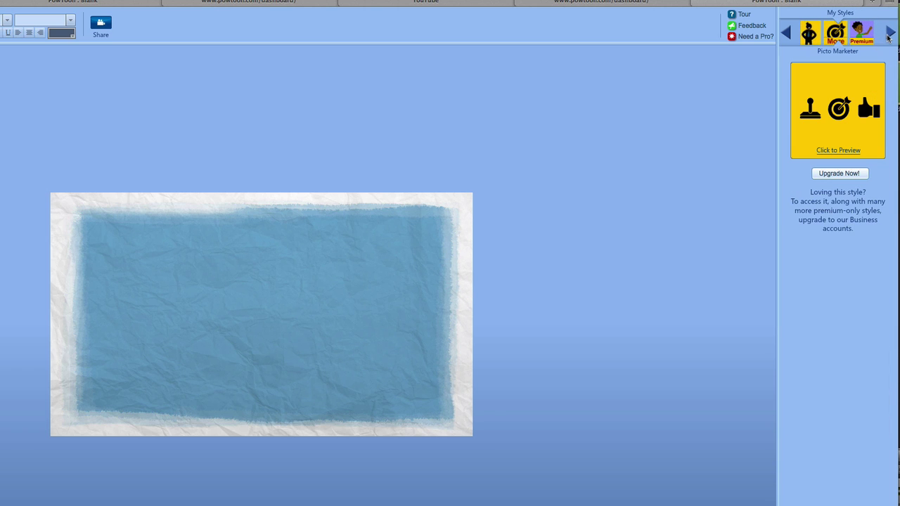
click(870, 31)
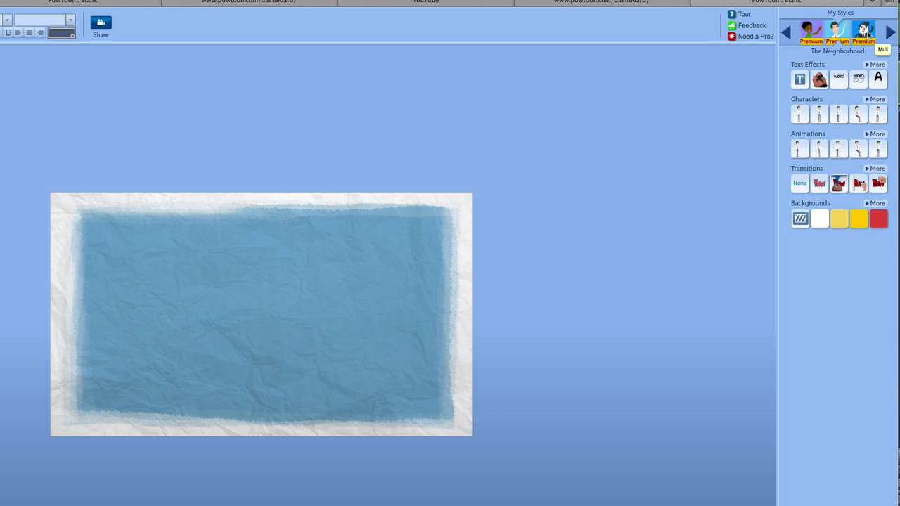
- Try panel and magenta backgrounds before settling on the dark teal grid
click(876, 203)
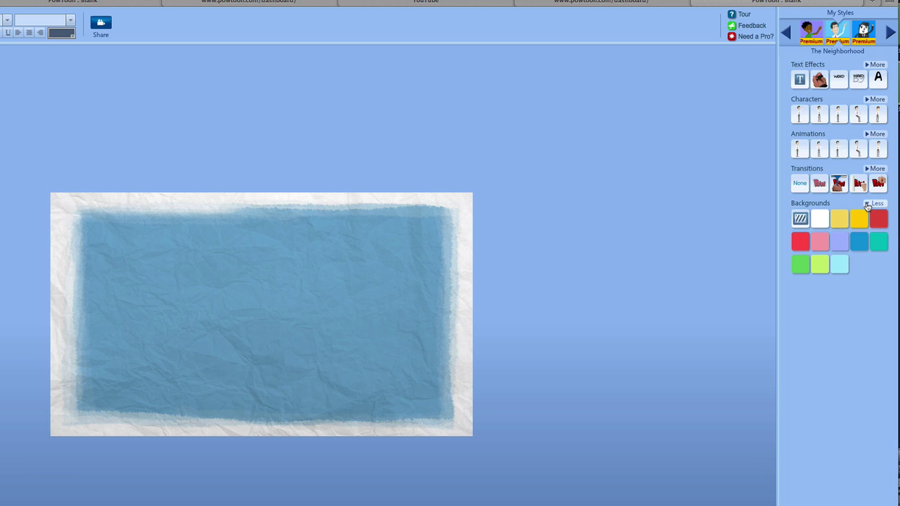
click(873, 244)
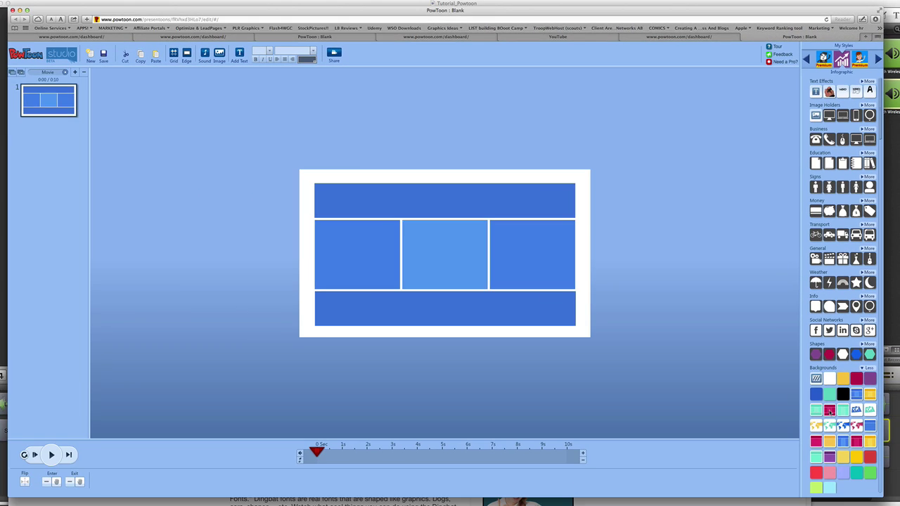
click(830, 409)
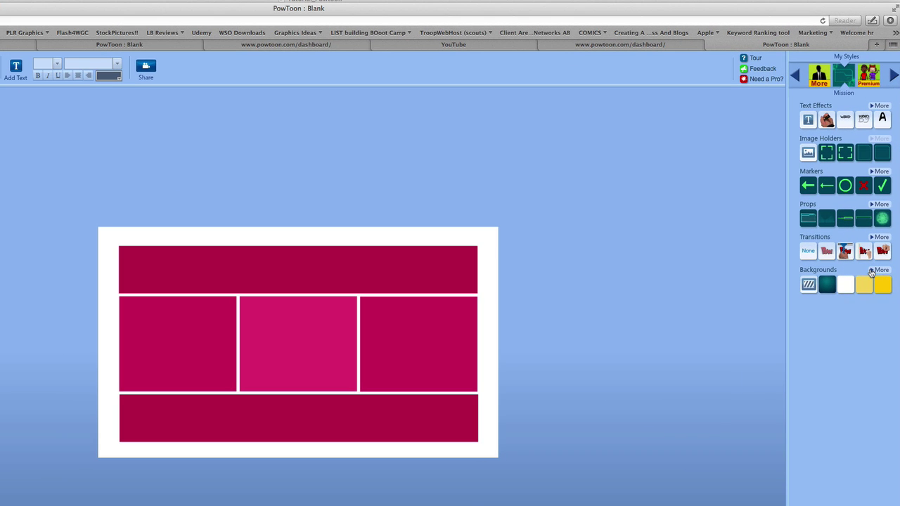
click(871, 273)
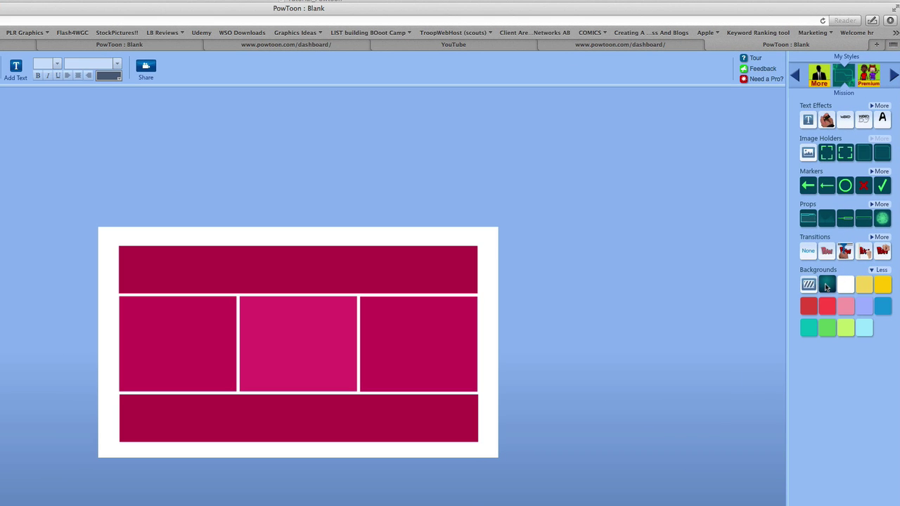
click(824, 285)
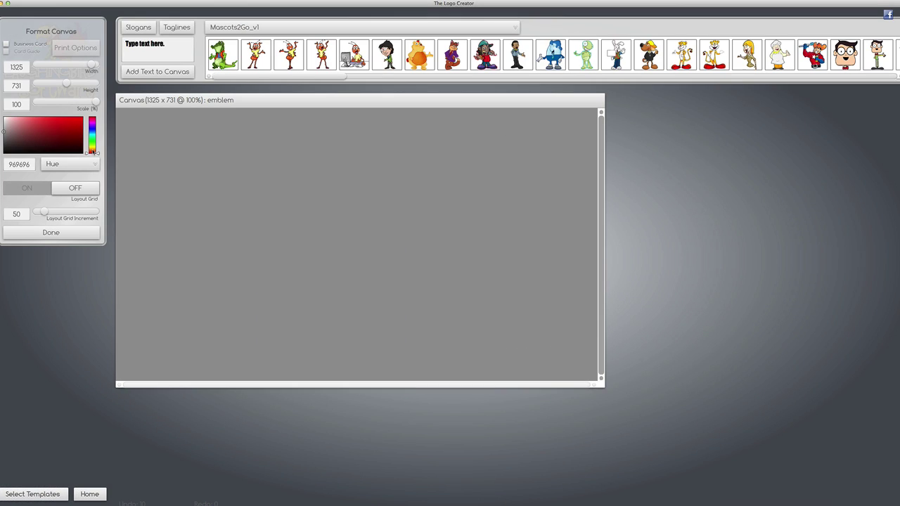
- Add 'Tutorial' to The Logo Creator canvas with a lighter text shadow, then return to PowToon
click(169, 49)
text(Tutorial)
click(157, 71)
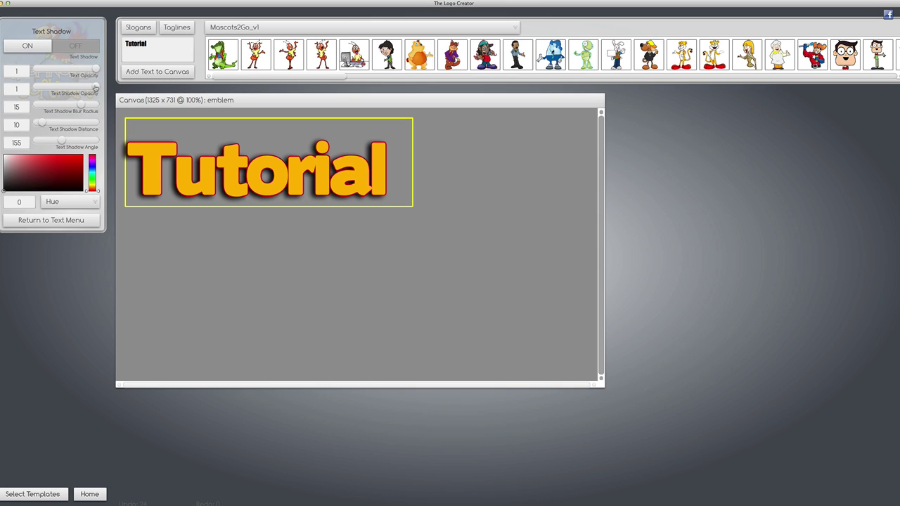
drag(96, 88, 64, 87)
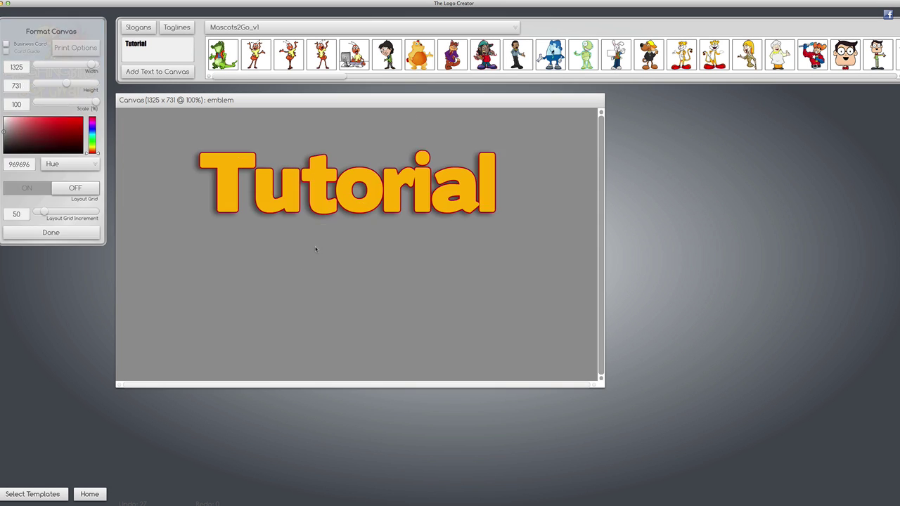
click(88, 495)
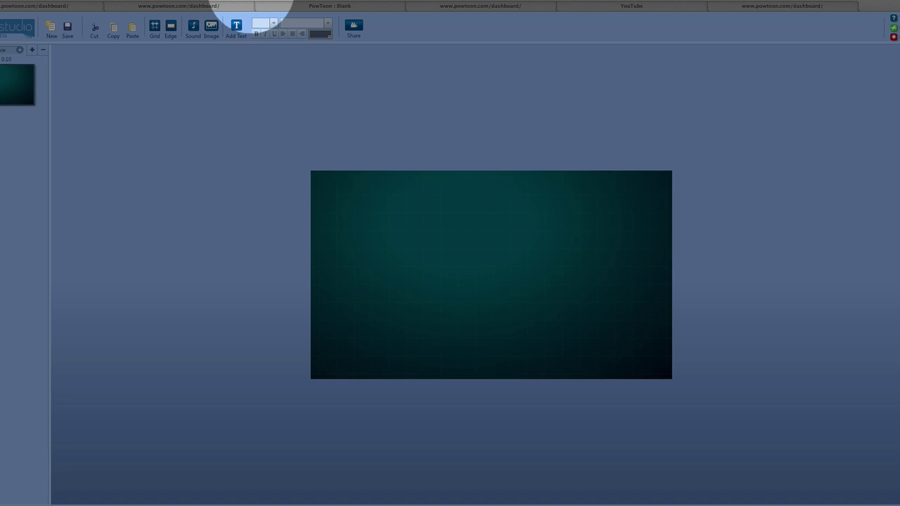
- Insert the yellow Tutorial image and delay its timeline entrance to about four seconds
click(210, 29)
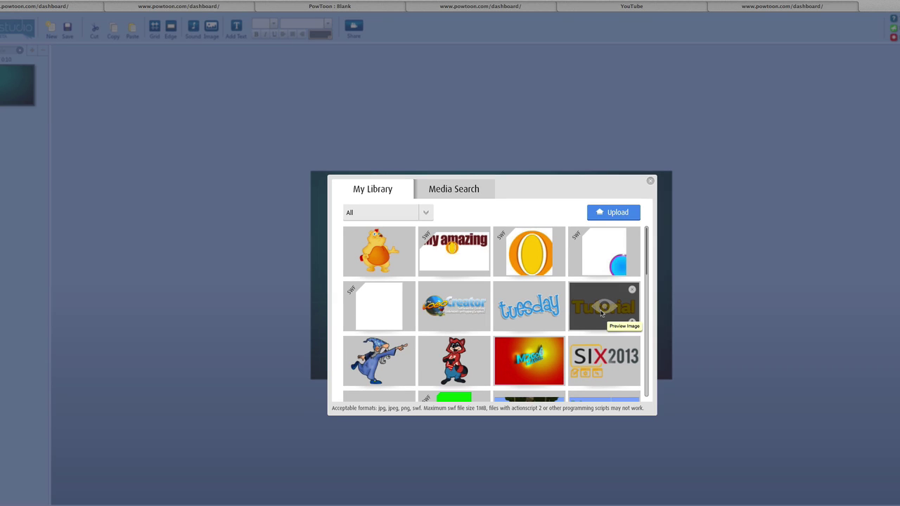
click(601, 314)
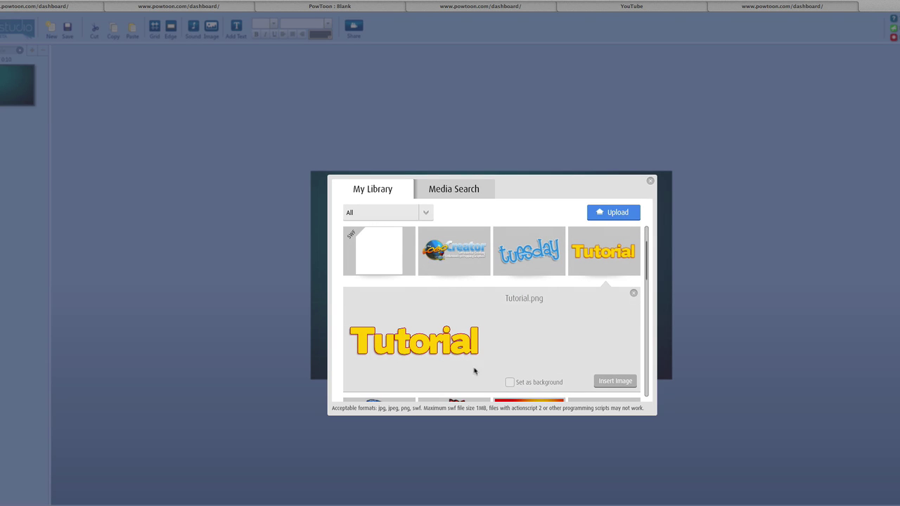
click(602, 380)
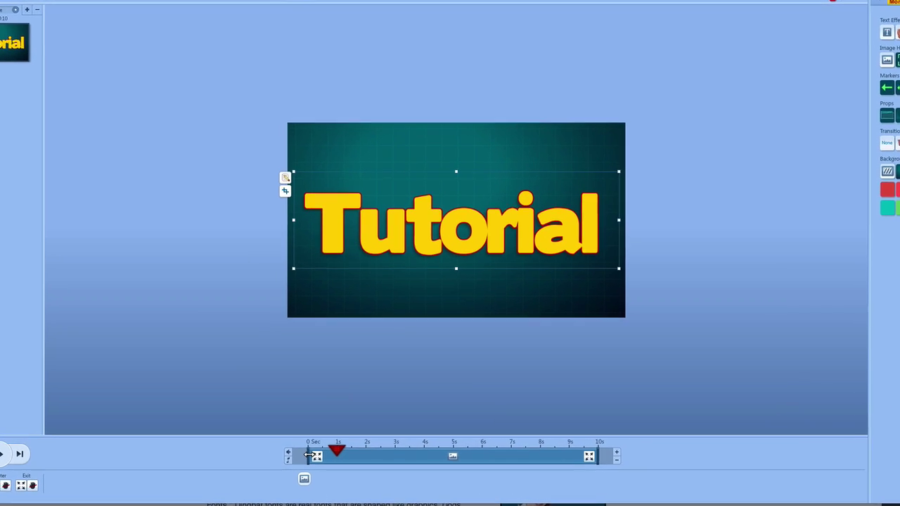
mouse_move(324, 456)
mouse_down()
mouse_move(435, 450)
mouse_move(329, 456)
mouse_move(431, 456)
mouse_up()
click(470, 455)
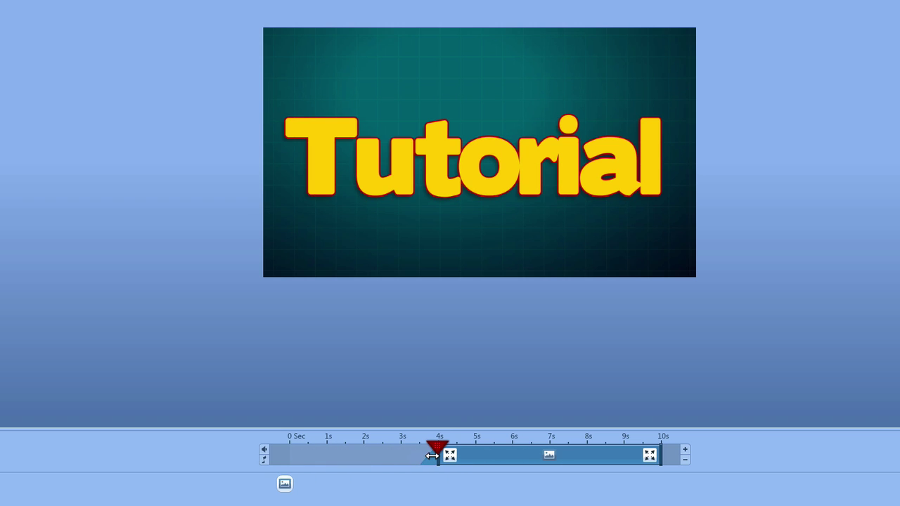
click(431, 456)
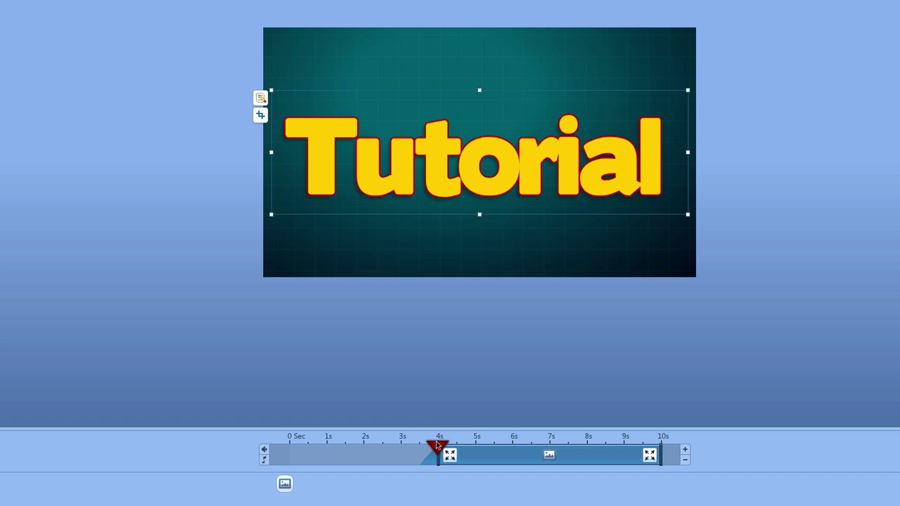
drag(436, 444, 330, 444)
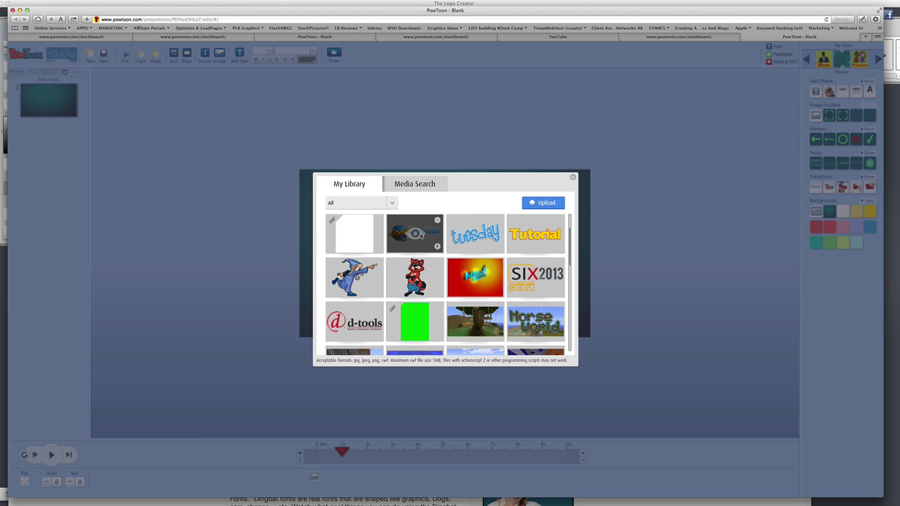
- Insert LogoCreatorLogo.png, nudge it upward, and play the slide from the start
click(415, 236)
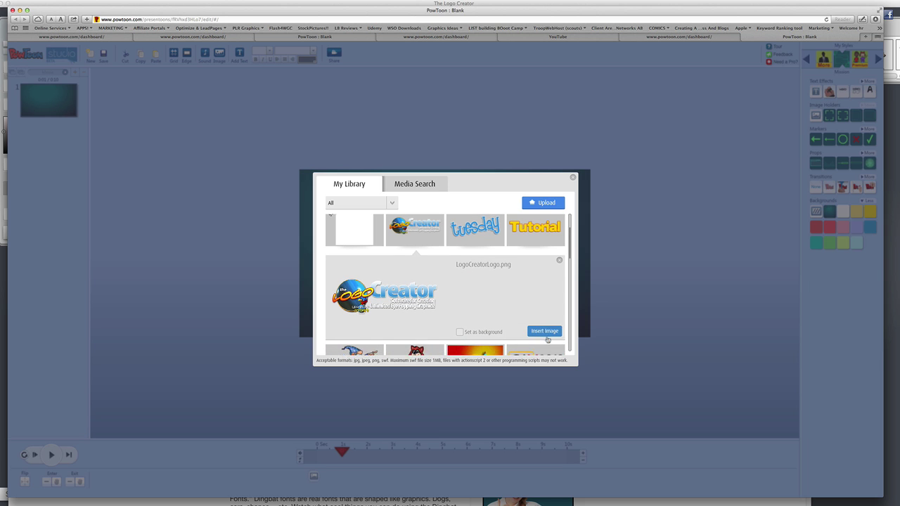
click(545, 335)
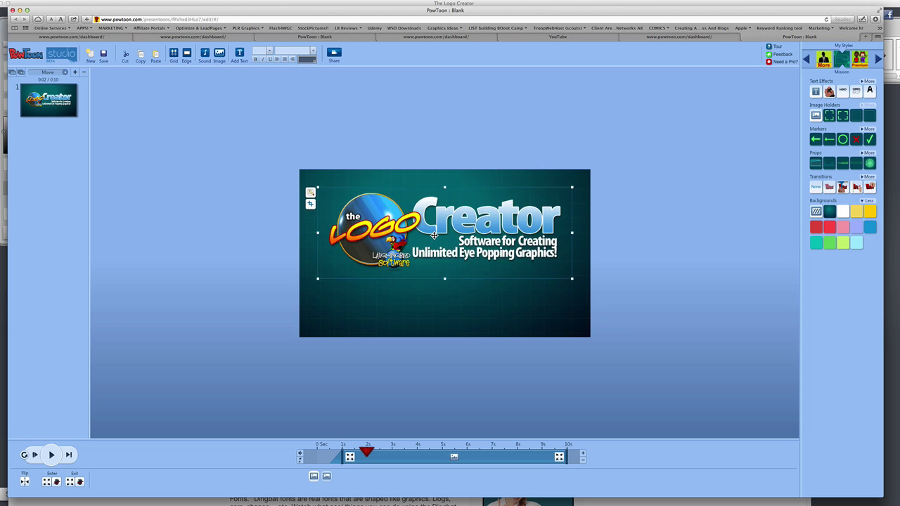
drag(433, 235, 434, 224)
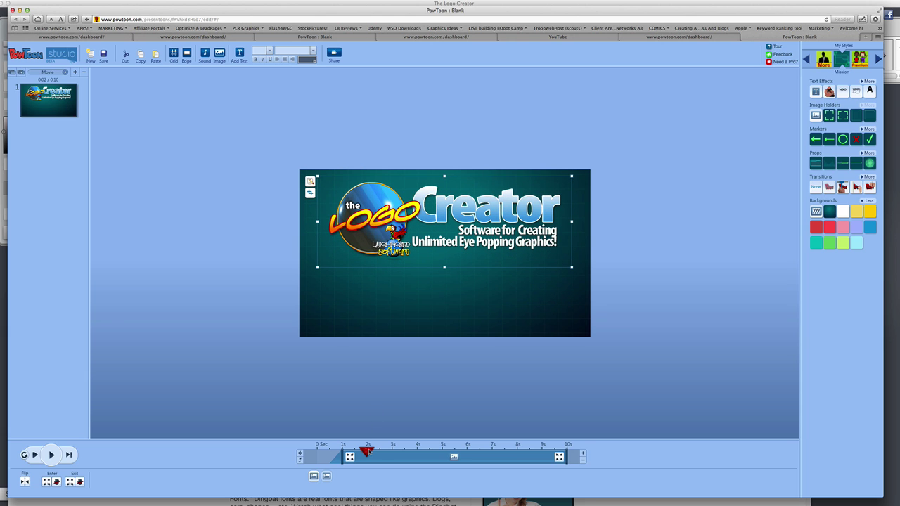
mouse_move(366, 452)
mouse_down()
mouse_move(316, 451)
mouse_move(391, 451)
mouse_up()
drag(393, 451, 316, 451)
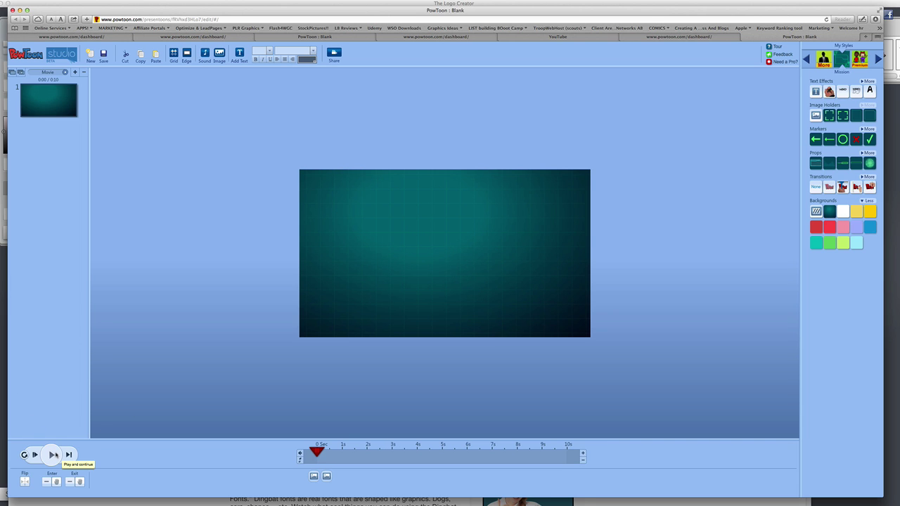
click(56, 455)
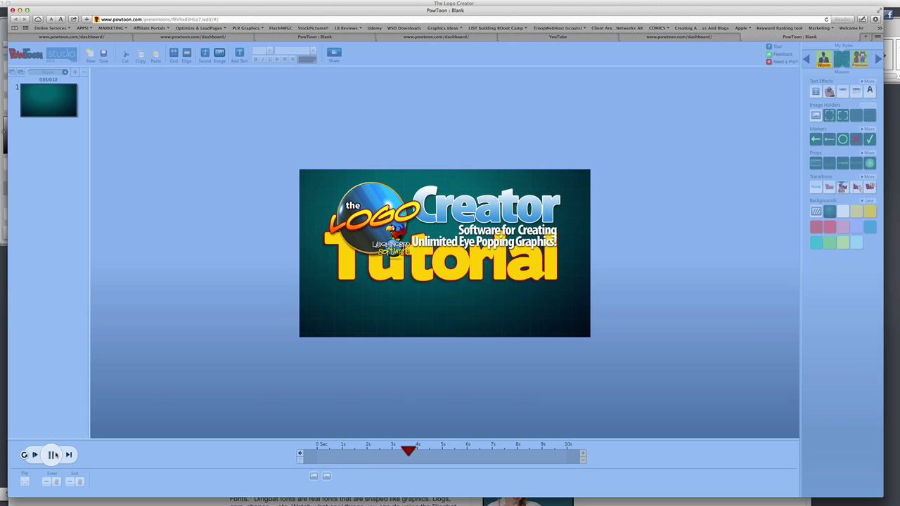
- Move Tutorial below the logo, start it at about 2s, and change its entrance from Pop to Up
click(53, 455)
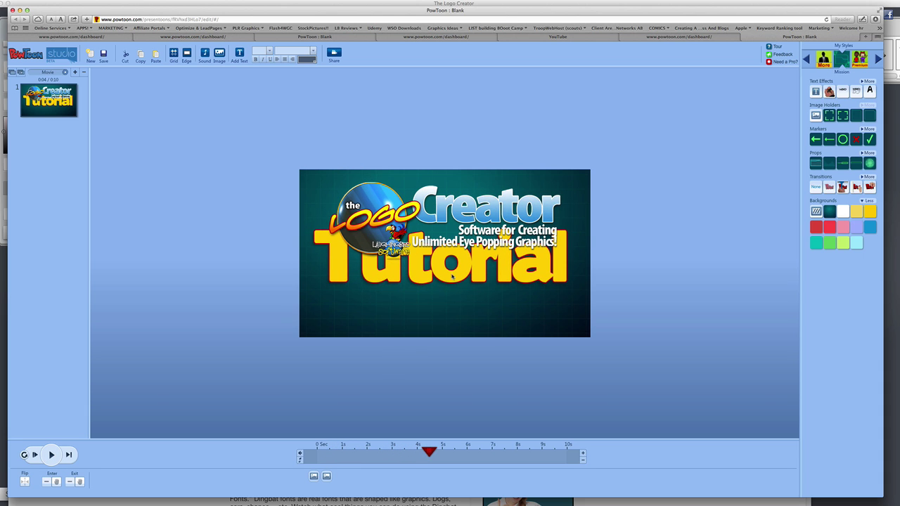
drag(428, 276, 425, 298)
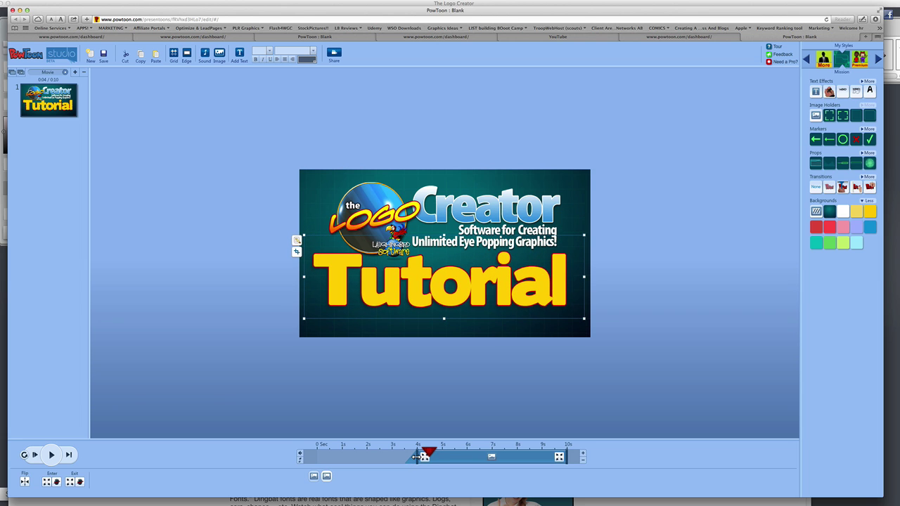
drag(415, 457, 367, 457)
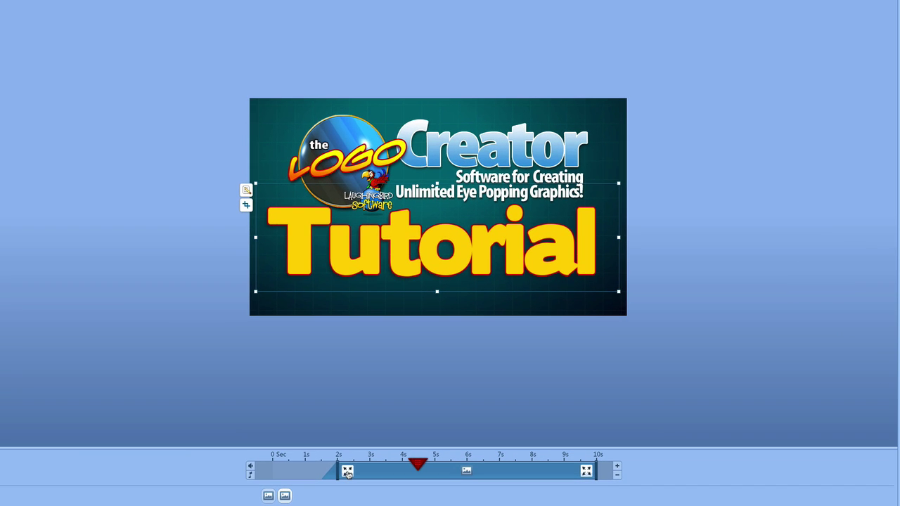
click(374, 457)
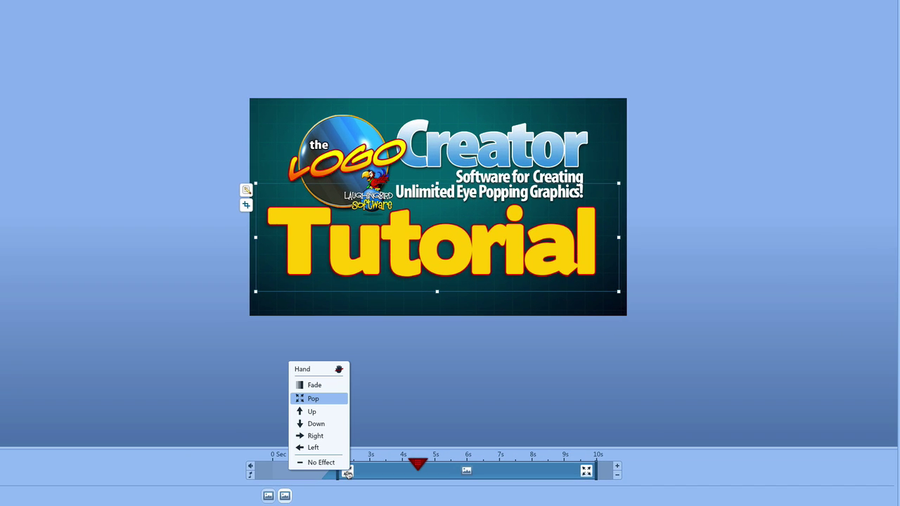
click(312, 413)
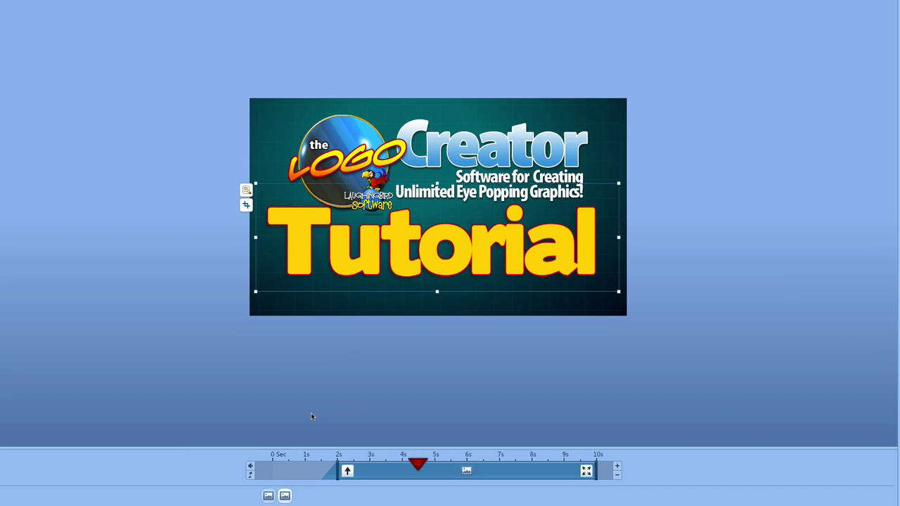
click(348, 470)
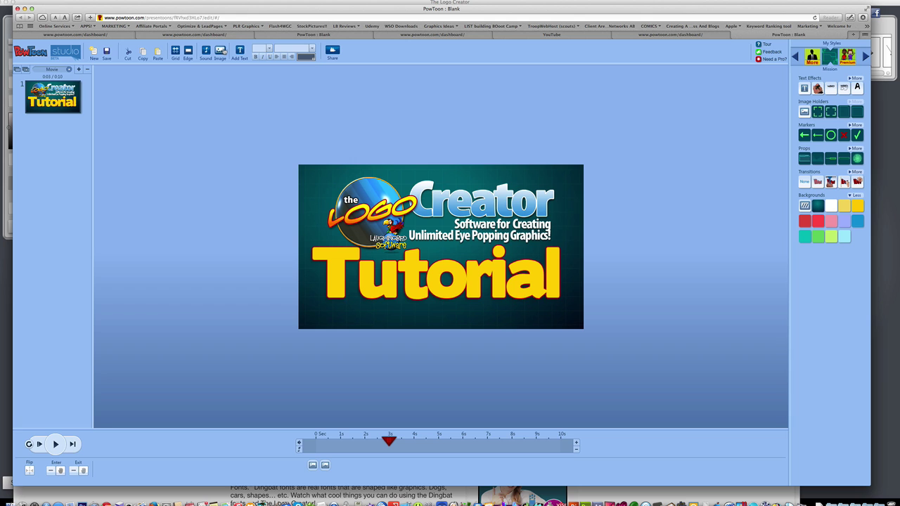
- Insert the blue tuesday image from the image library
click(221, 52)
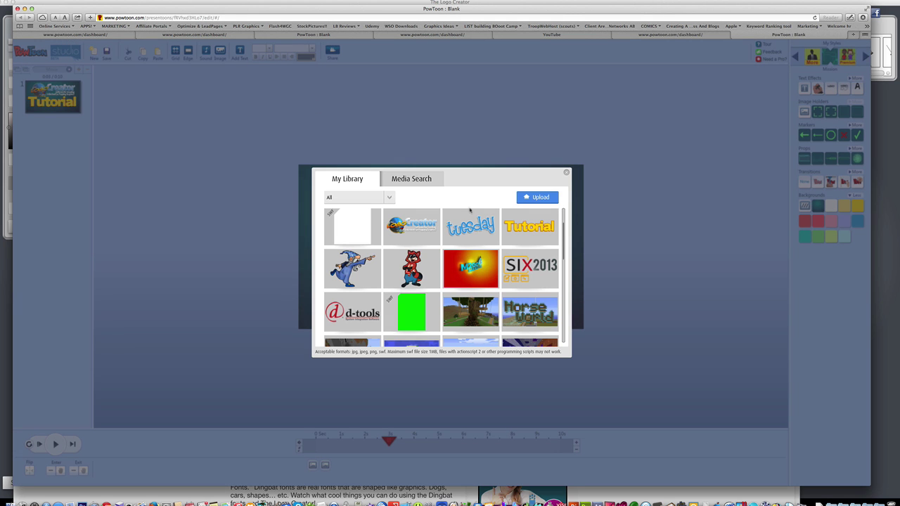
click(469, 220)
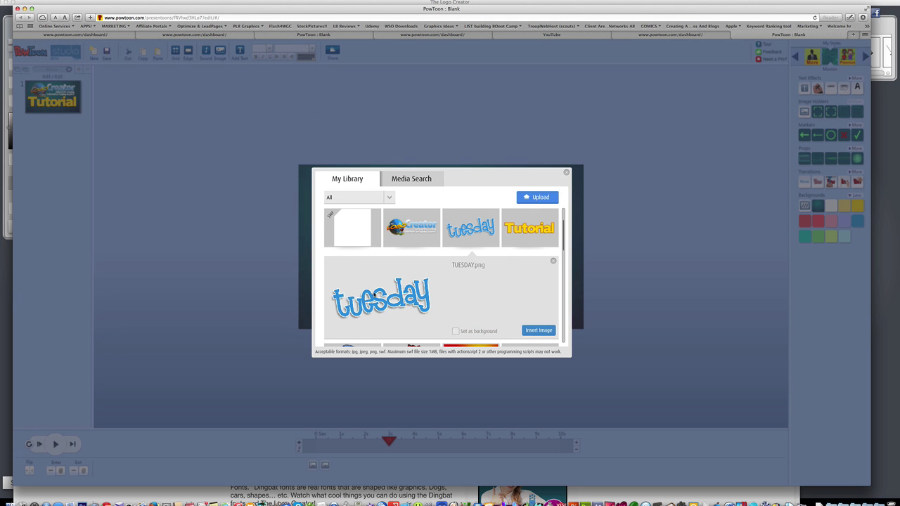
click(538, 331)
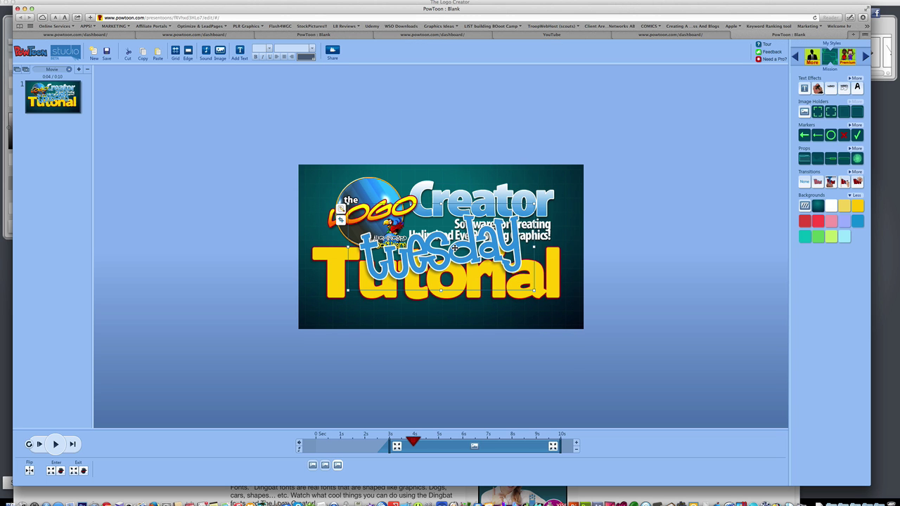
- Shrink tuesday under Tutorial's right end and nudge the logo and Tutorial up slightly
drag(455, 249, 492, 282)
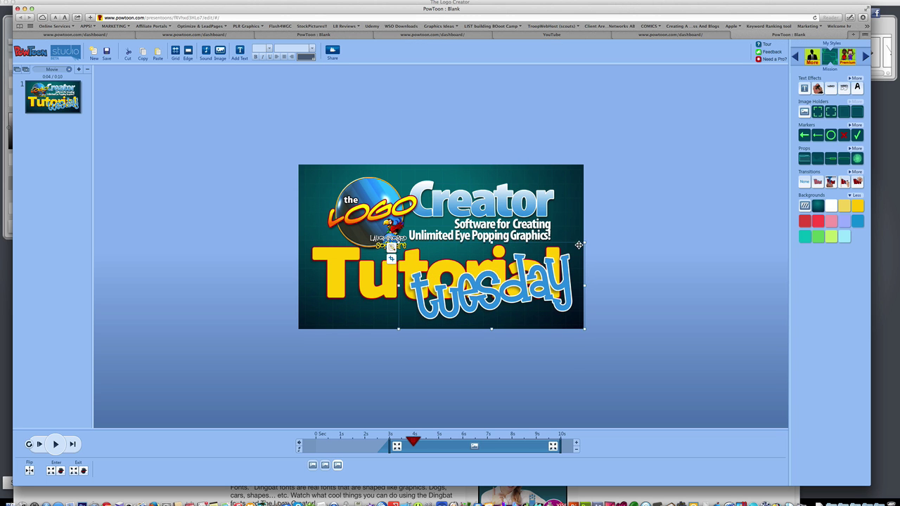
drag(584, 243, 531, 268)
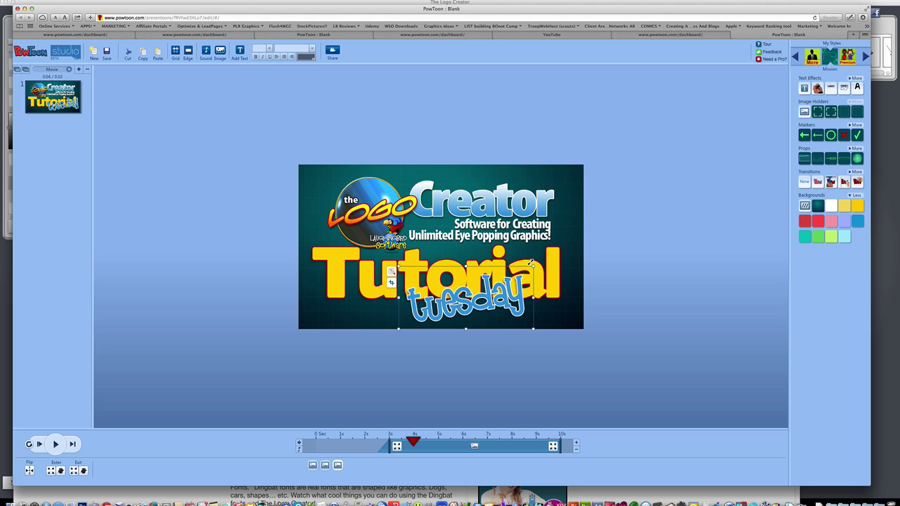
drag(486, 306, 535, 305)
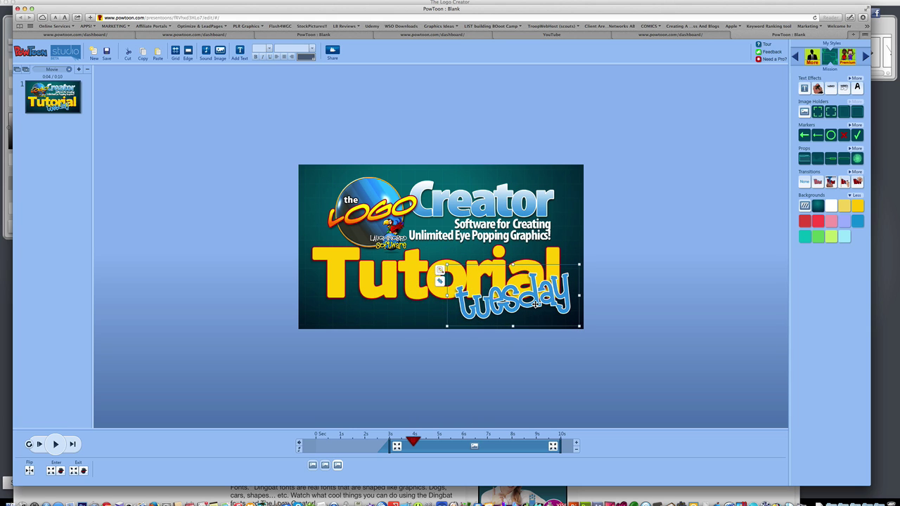
drag(377, 230, 378, 224)
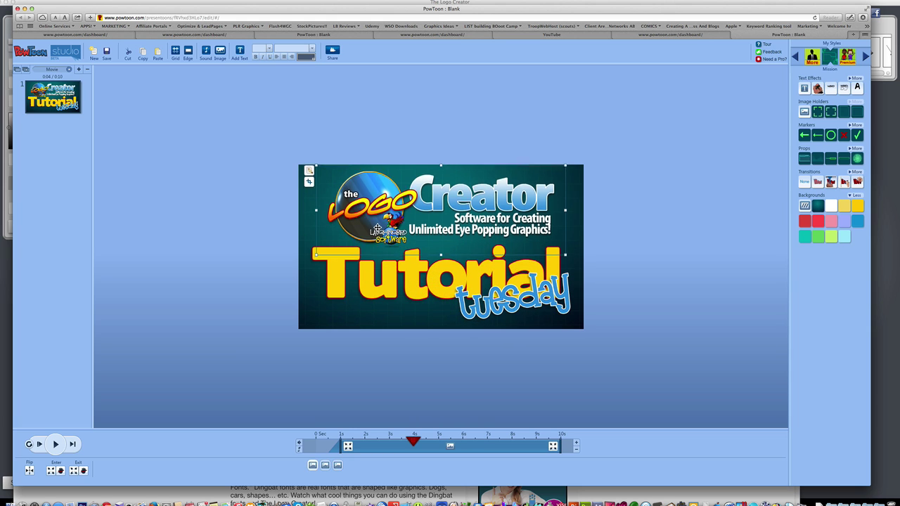
drag(393, 289, 393, 282)
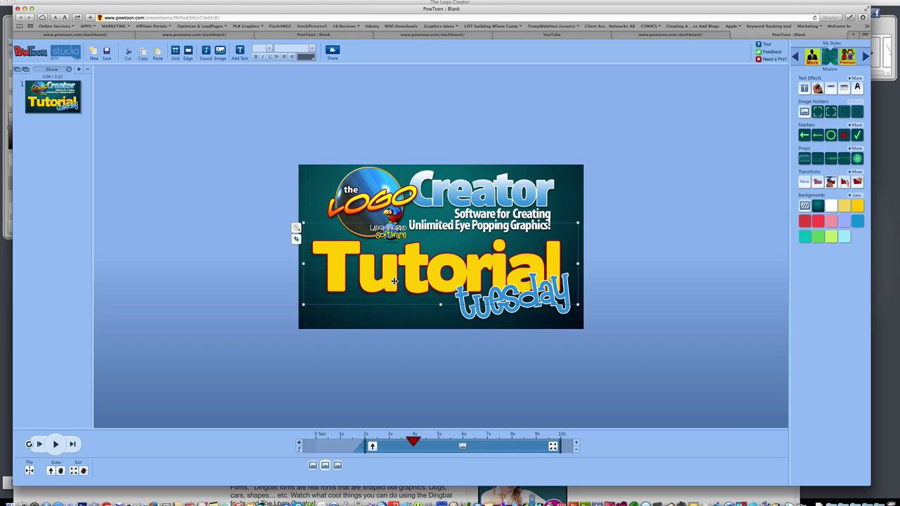
- Delay tuesday's entrance, set its Enter effect to Fade, and play the slide
click(468, 317)
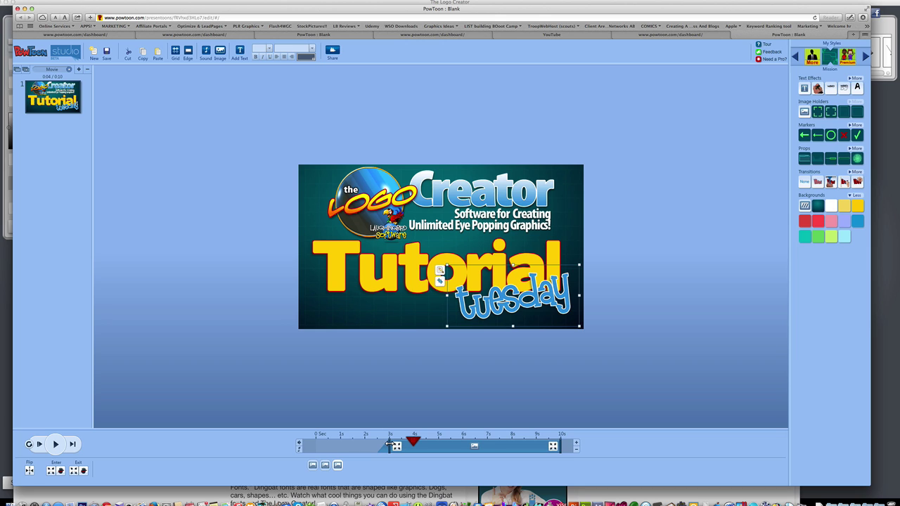
drag(389, 446, 437, 445)
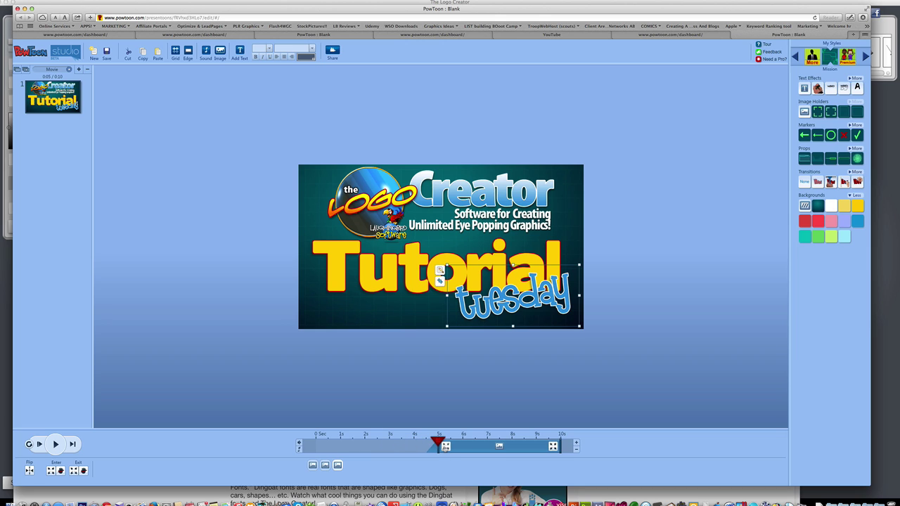
click(446, 446)
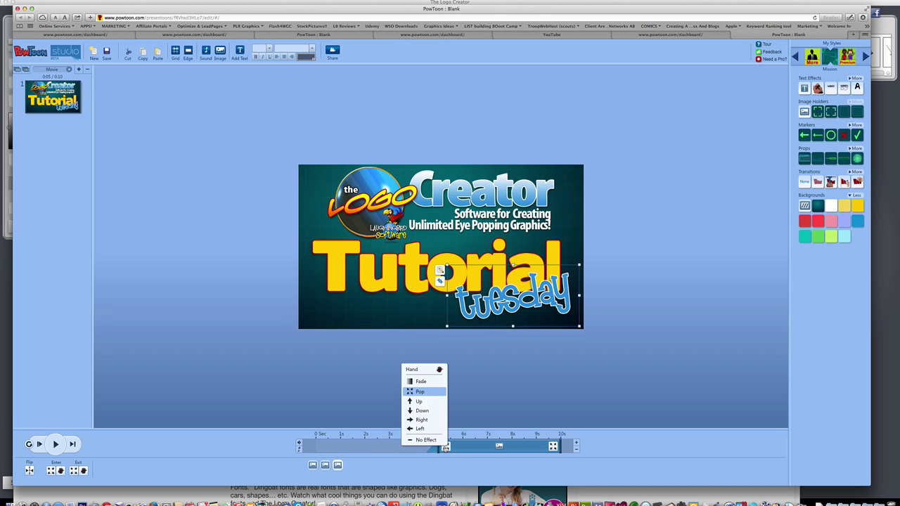
click(421, 382)
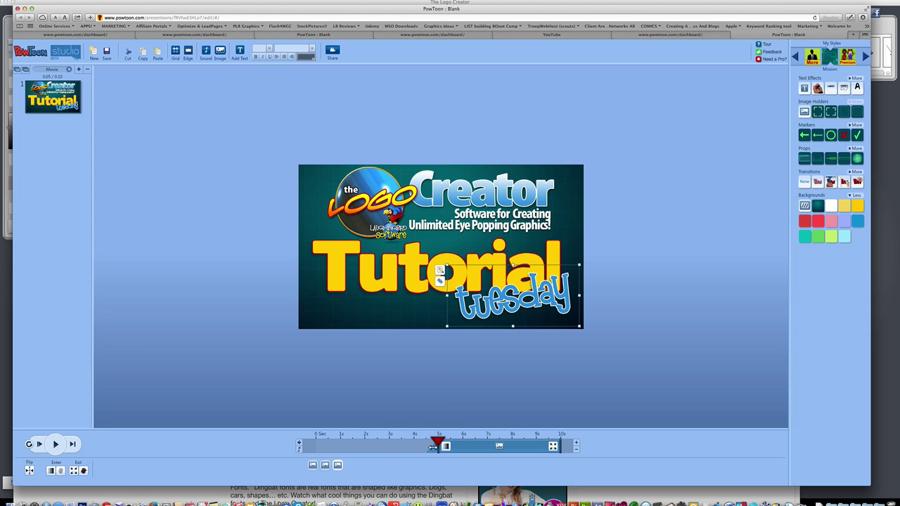
drag(432, 448, 316, 441)
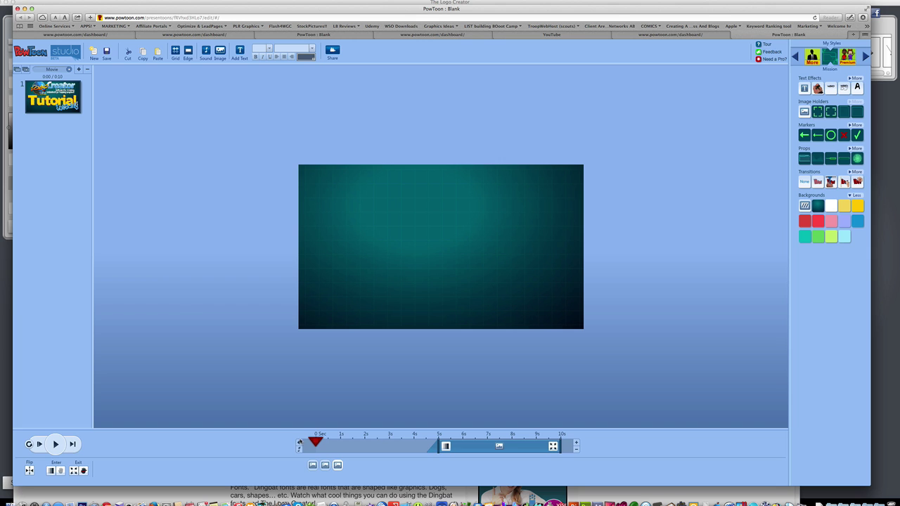
click(156, 380)
click(54, 445)
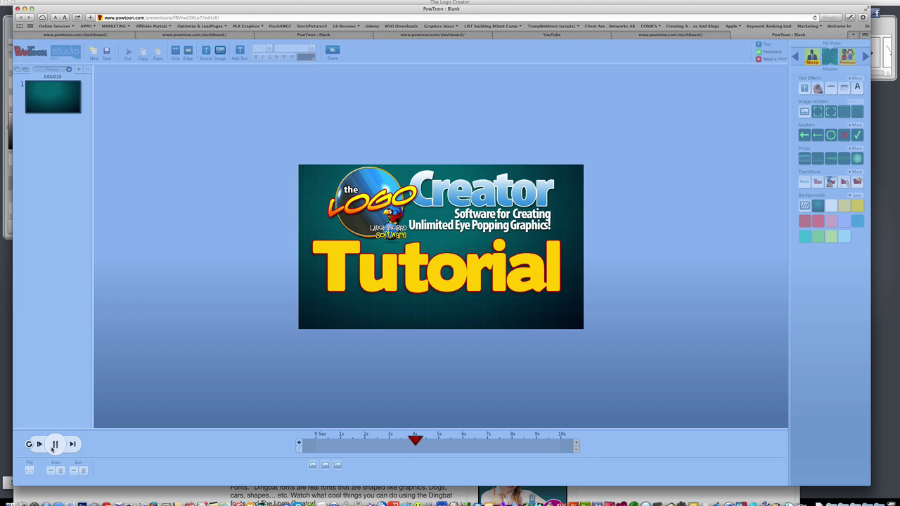
click(54, 444)
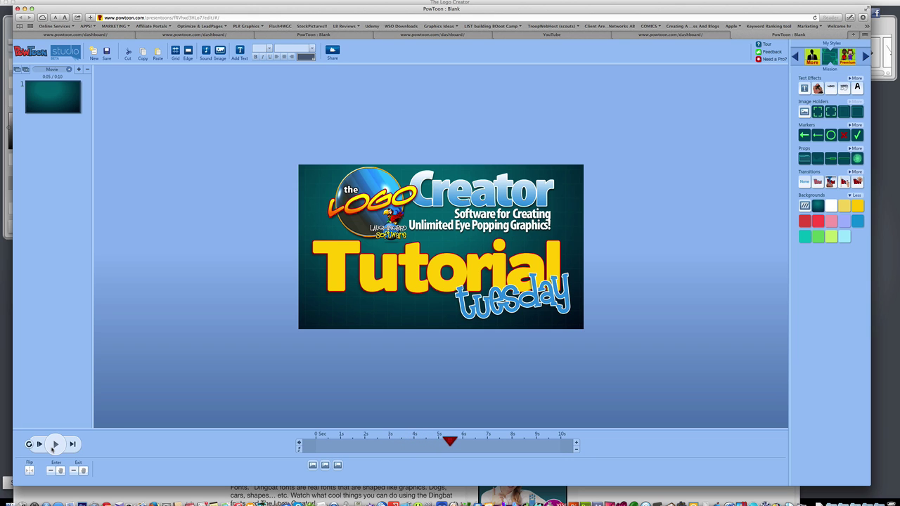
- Move tuesday's entrance earlier to about four seconds and replay the slide
click(487, 318)
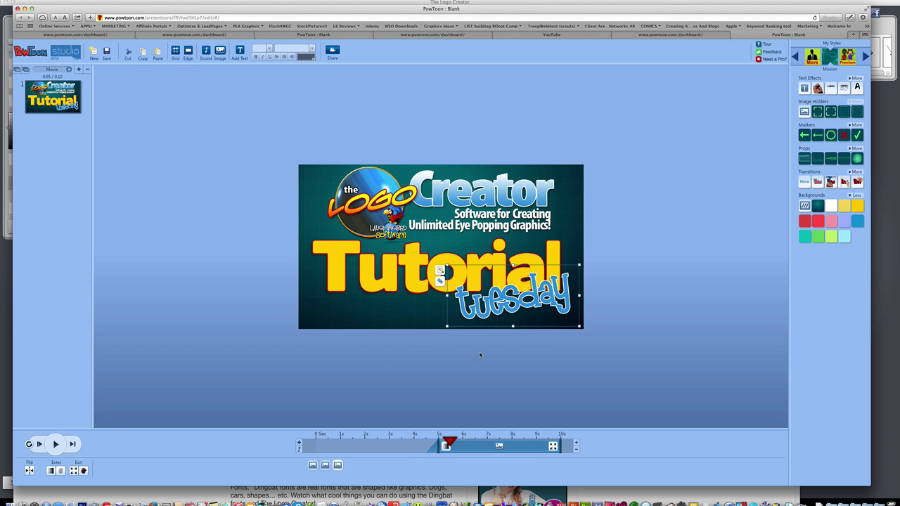
drag(437, 447, 267, 441)
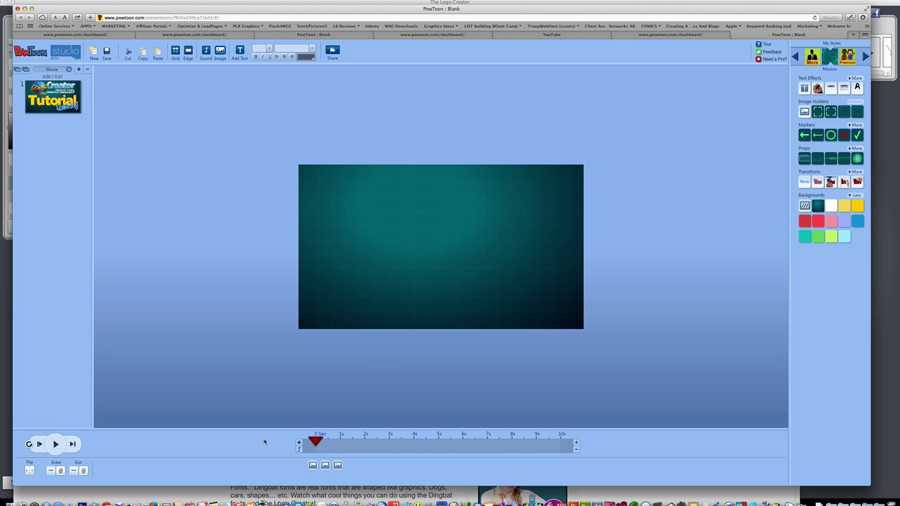
drag(389, 440, 315, 441)
click(55, 444)
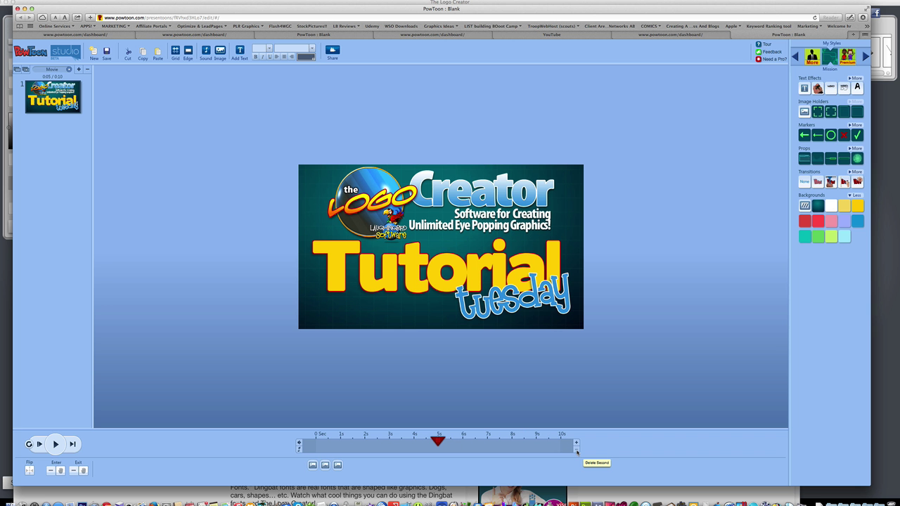
- Trim slide 1 to 0:05 with Delete Second and play a full preview
click(576, 449)
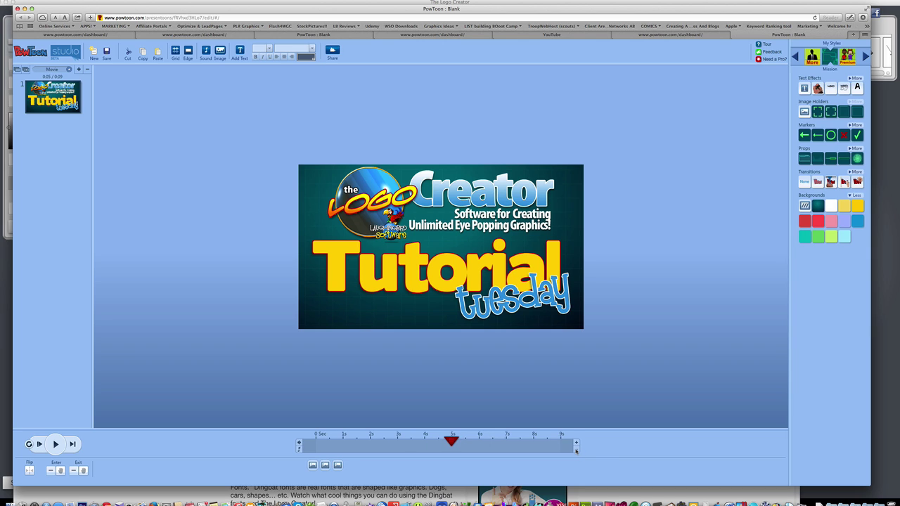
click(575, 450)
click(576, 450)
click(576, 450)
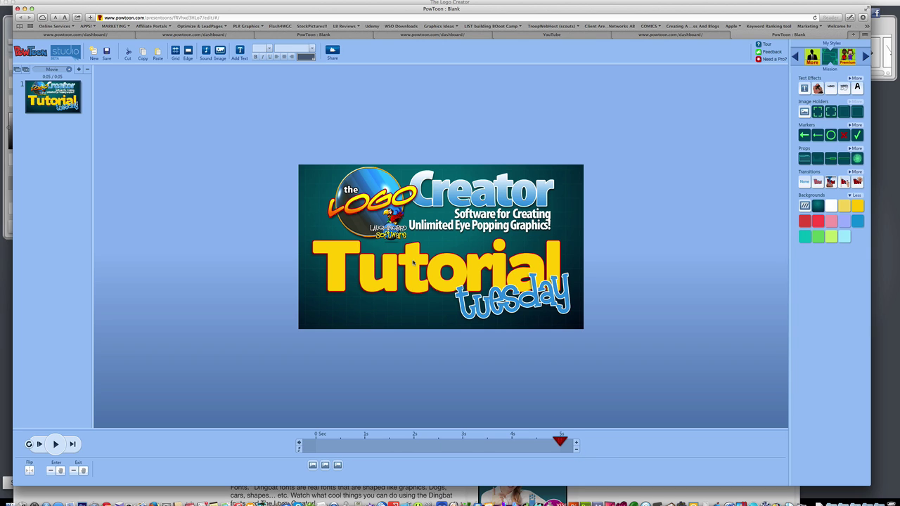
key(space)
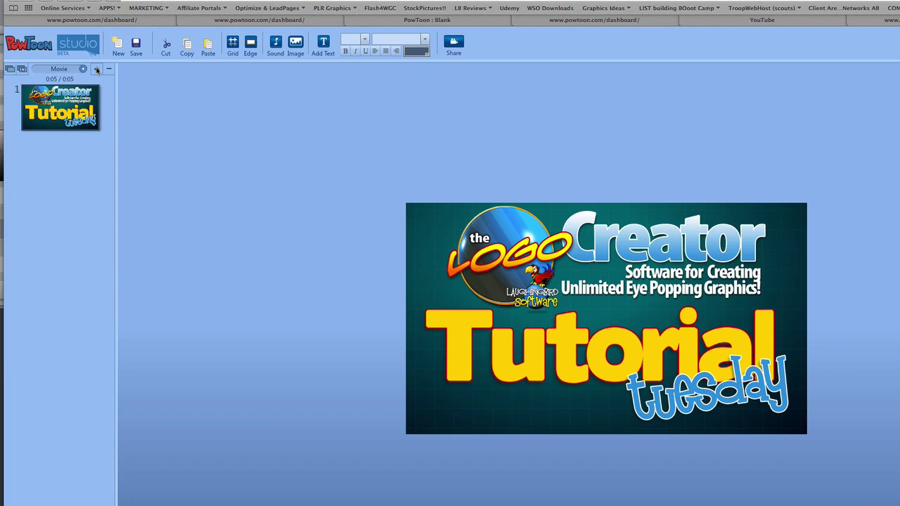
- Add slide 2 with the Infographic style's solid black background, then go back to slide 1
click(78, 69)
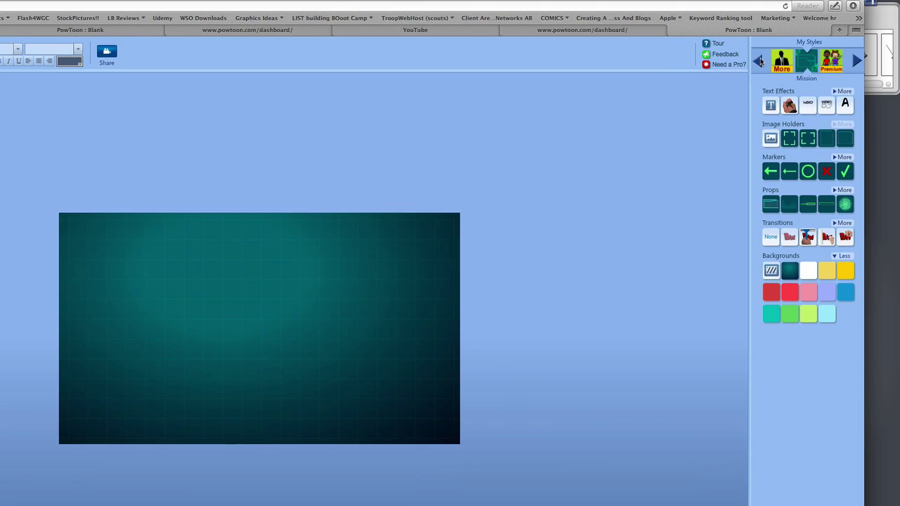
click(759, 62)
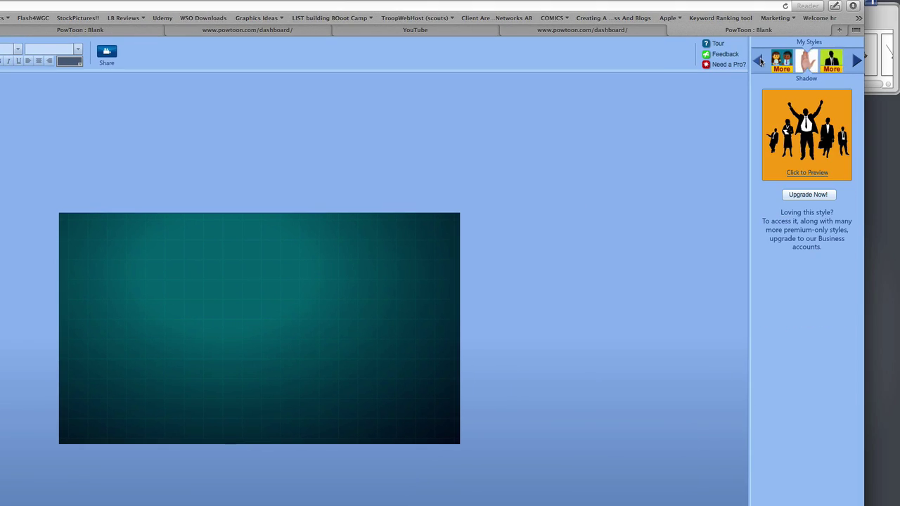
click(759, 62)
click(759, 62)
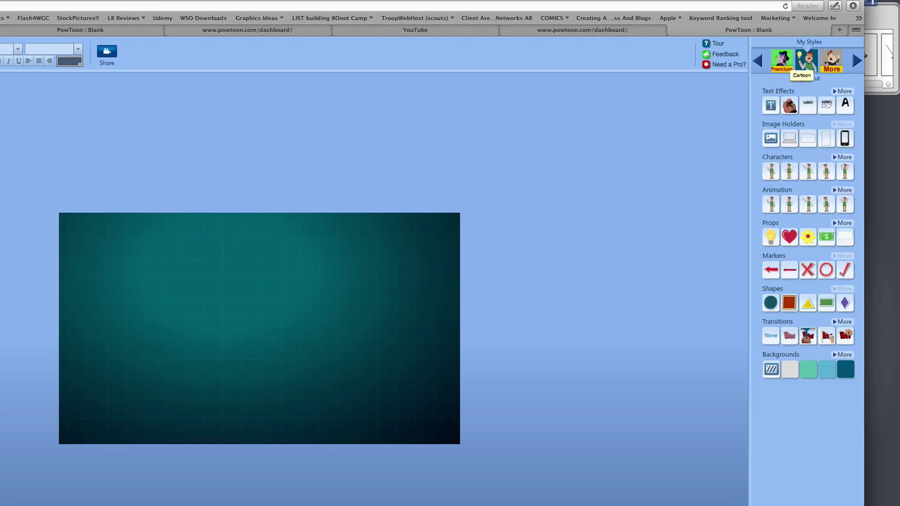
click(759, 61)
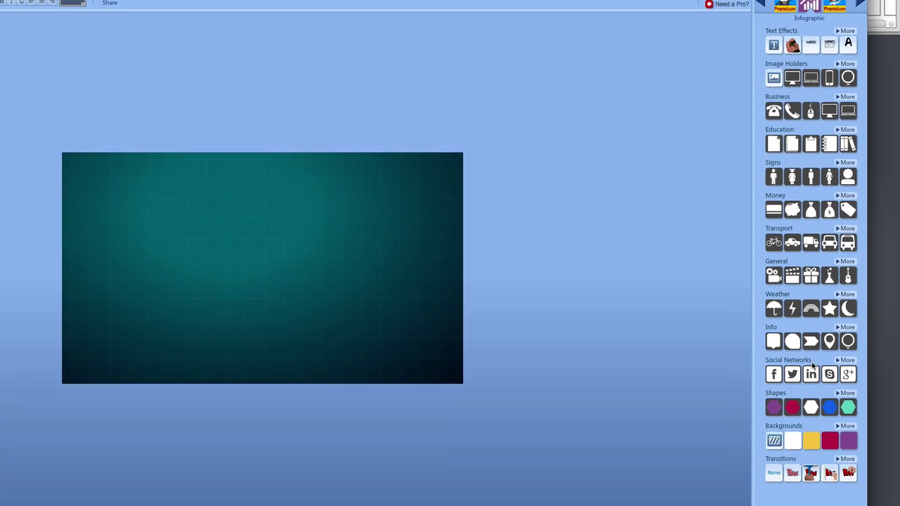
click(847, 419)
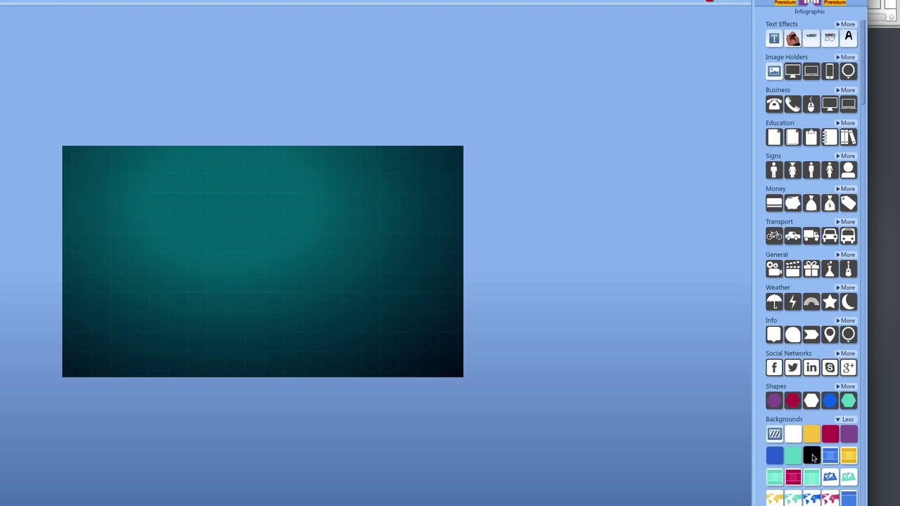
click(812, 458)
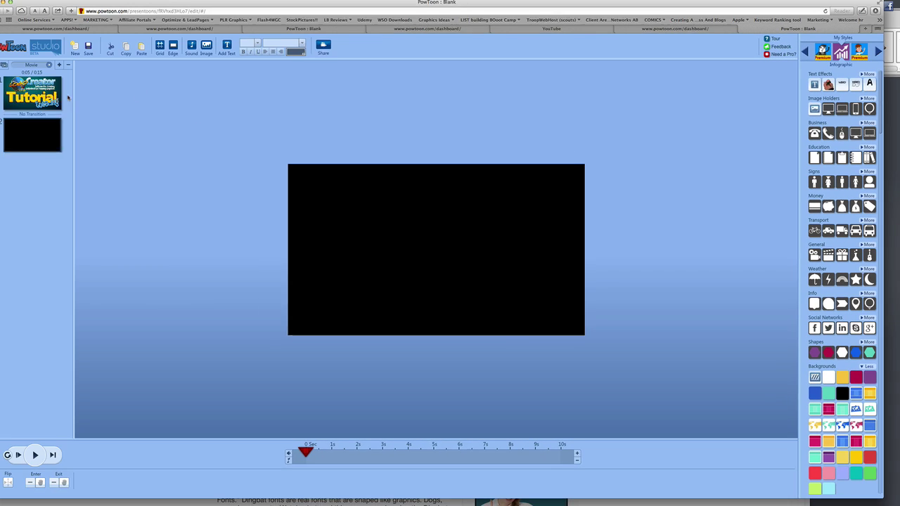
key(Up)
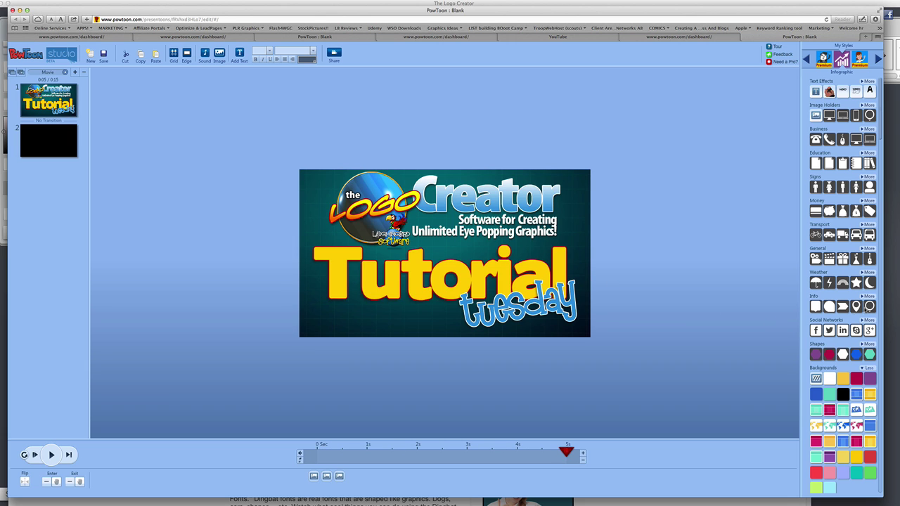
- Apply the Pull Down light-switch transition to slide 1 and scrub to preview it
drag(884, 139, 884, 385)
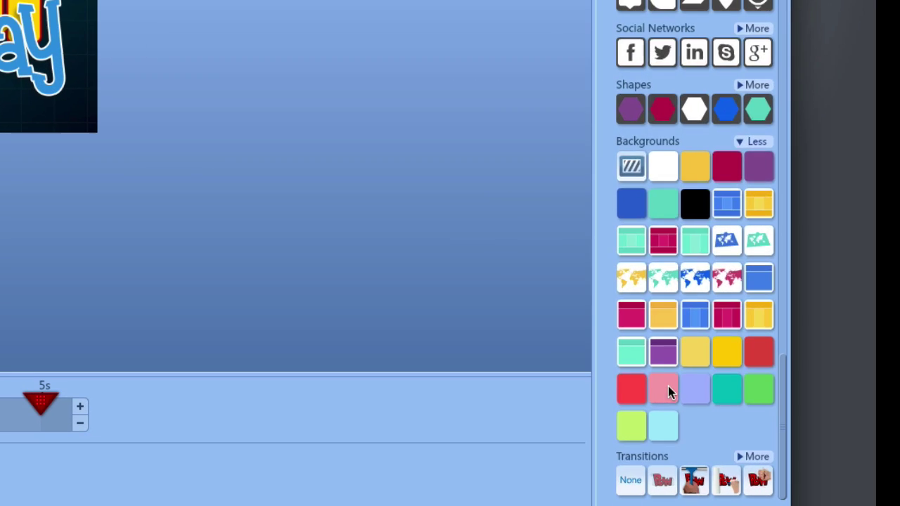
click(752, 457)
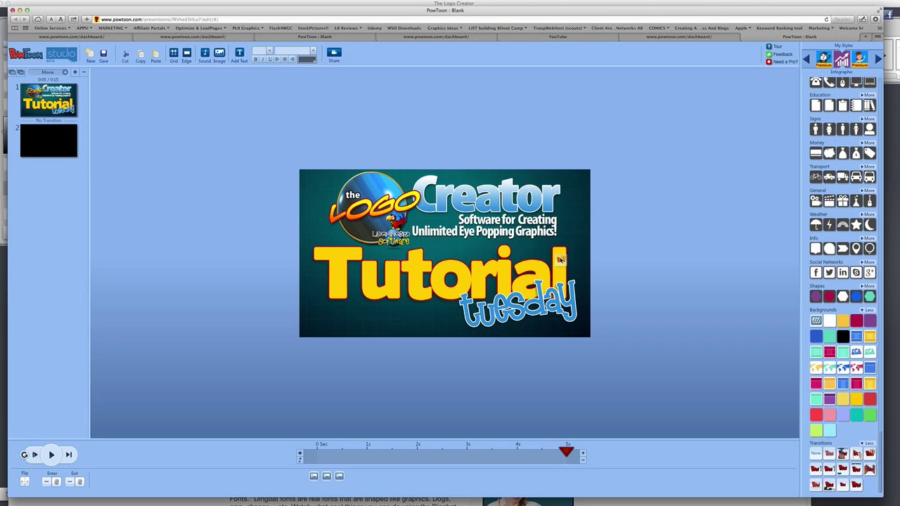
drag(735, 304, 461, 265)
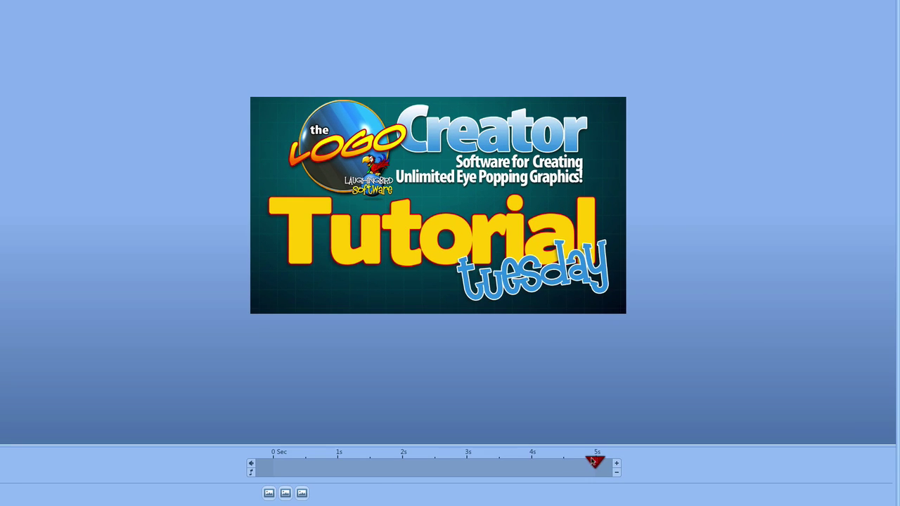
drag(593, 460, 274, 459)
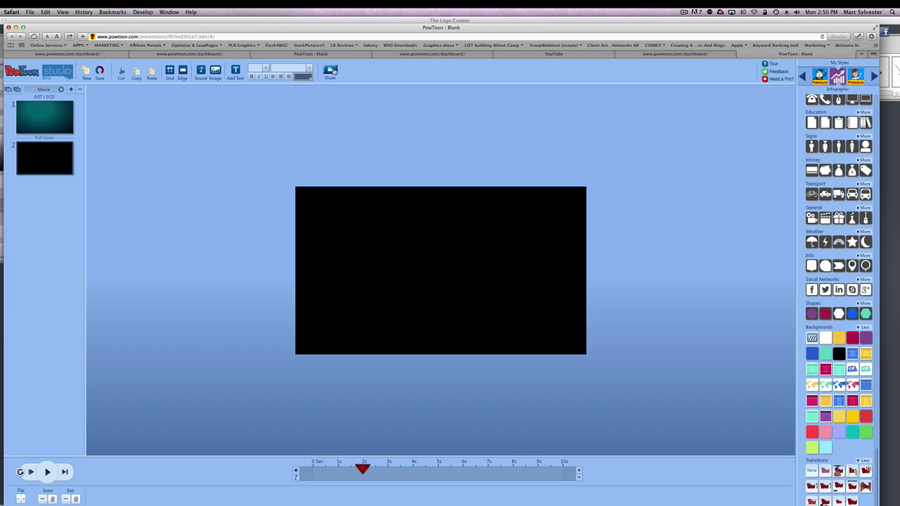
- Open Publish as a Video from Share and choose Download as MP4
click(332, 71)
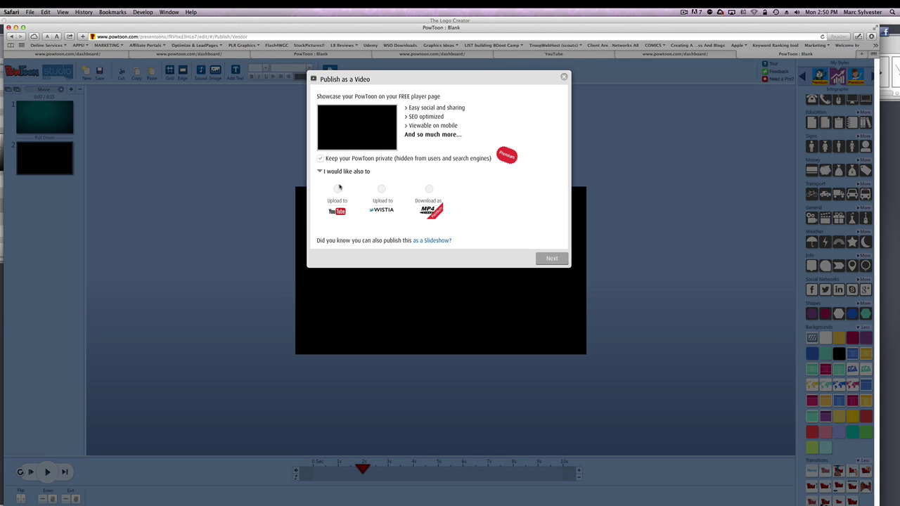
click(429, 190)
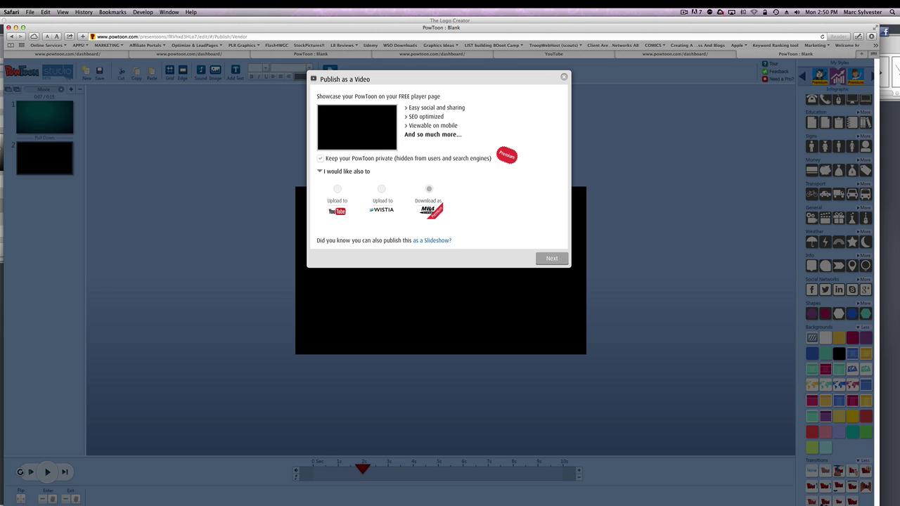